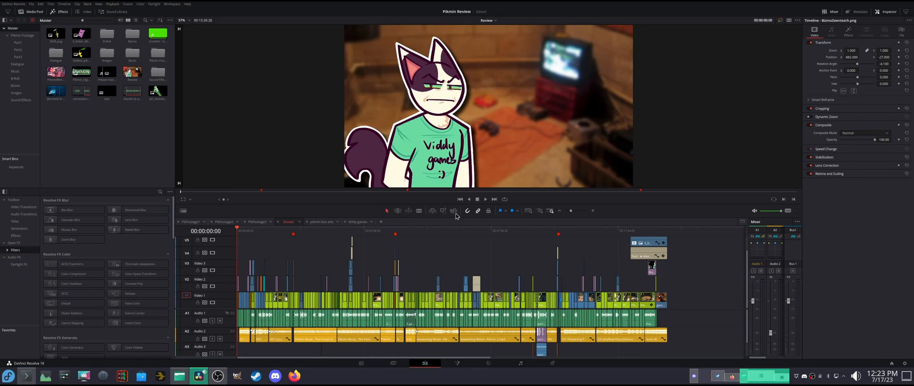
- Move the playhead to about 00:02:22 in the Review timeline
left_click_drag(573, 211, 576, 213)
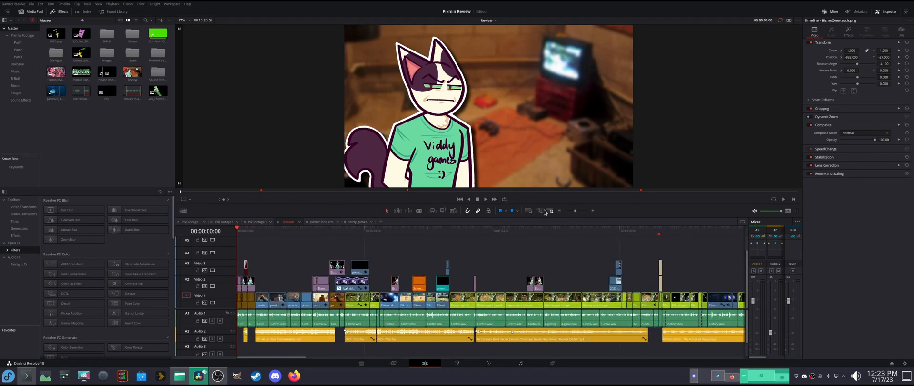
left_click_drag(576, 213, 573, 215)
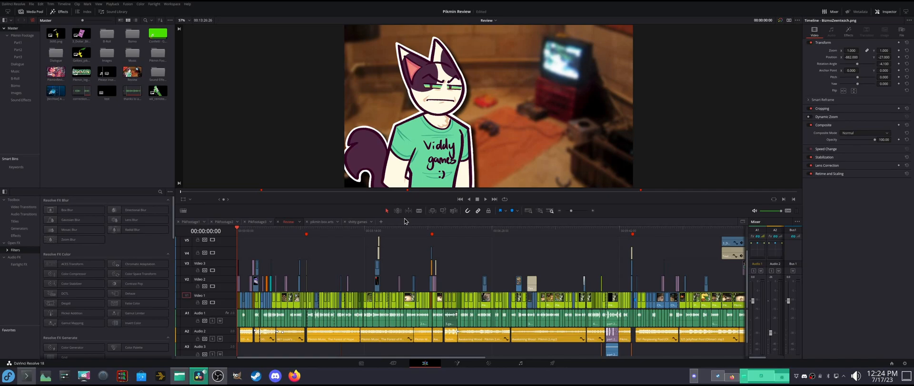
left_click(125, 116)
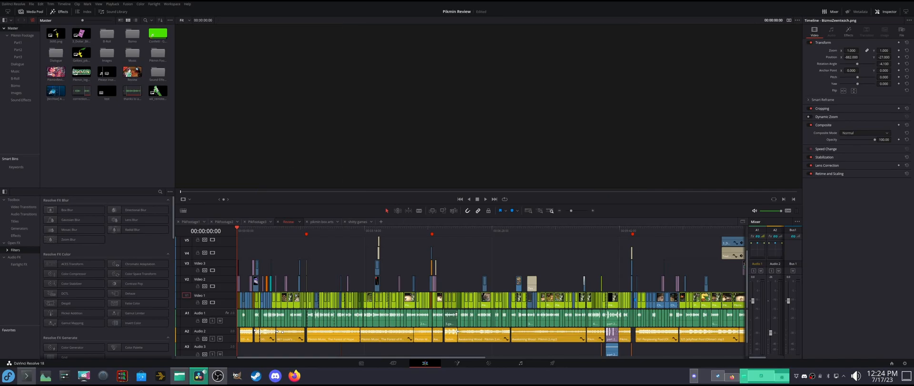
left_click(331, 232)
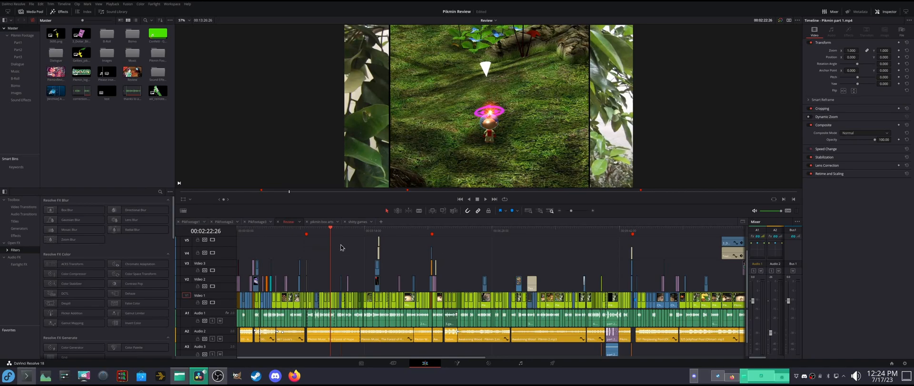
- Open the PikFootage1 timeline, move its playhead to about 00:17:03 and show the full extent of its clips
left_click(191, 222)
left_click_drag(578, 210, 568, 212)
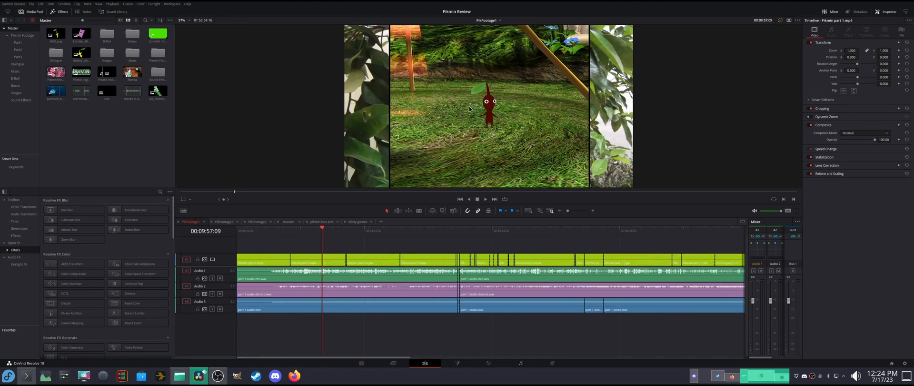
left_click(383, 231)
left_click_drag(568, 210, 565, 211)
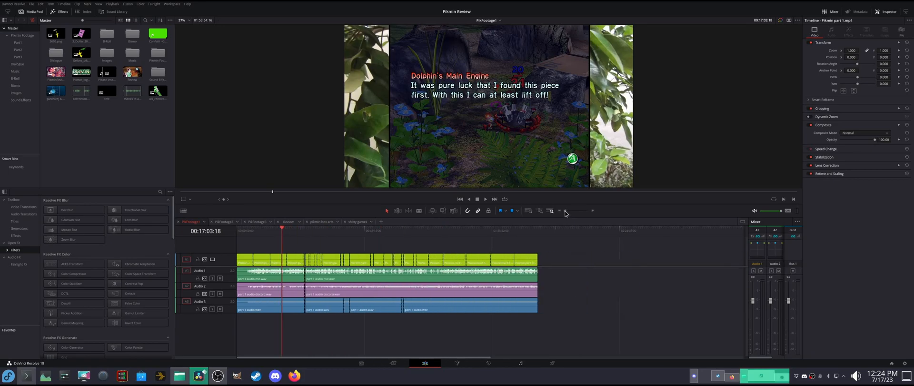
- Look over the cut footage in the PikFootage2 timeline and open the PikFootage3 timeline
left_click(223, 222)
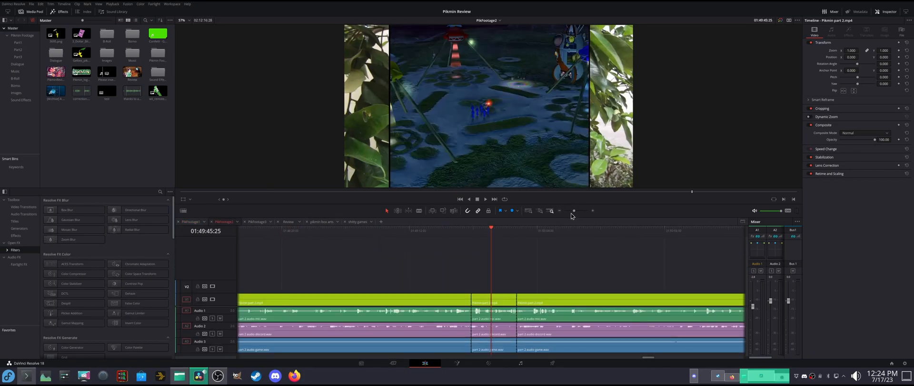
left_click_drag(573, 211, 566, 211)
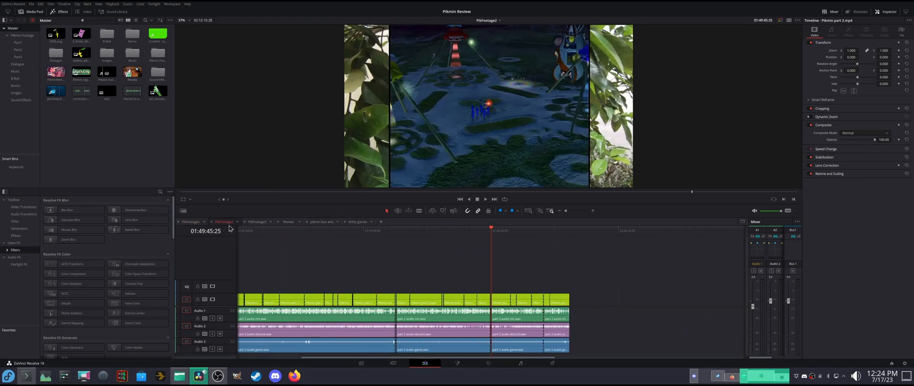
left_click(256, 222)
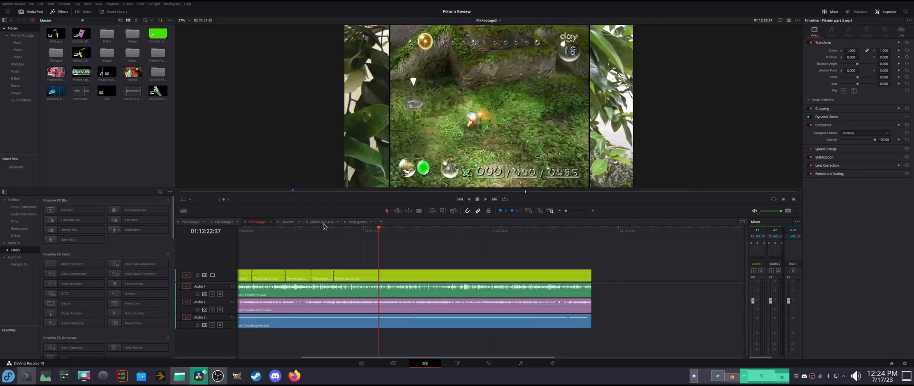
- Revisit the PikFootage1 timeline, return to the Review timeline and show the Dialogue bin's clips
left_click(195, 222)
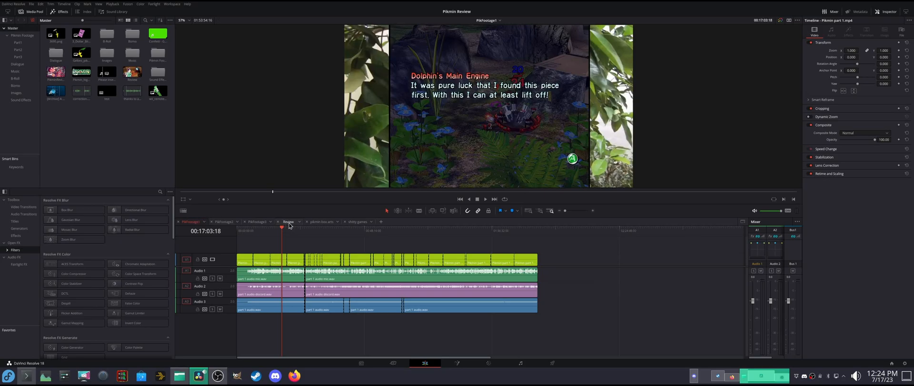
left_click(287, 222)
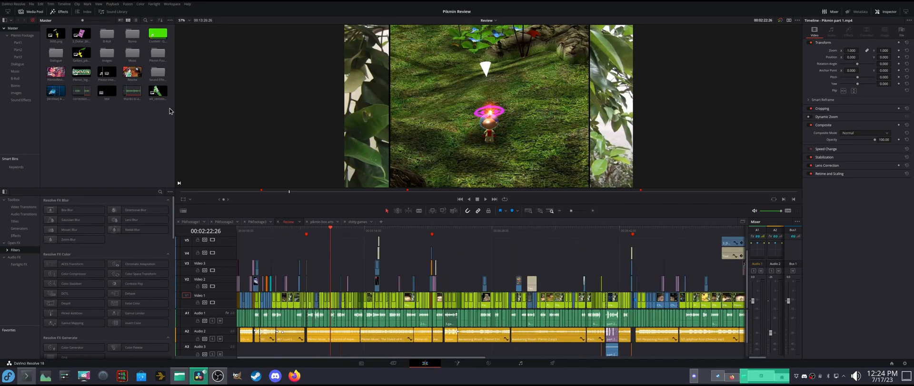
left_click(17, 64)
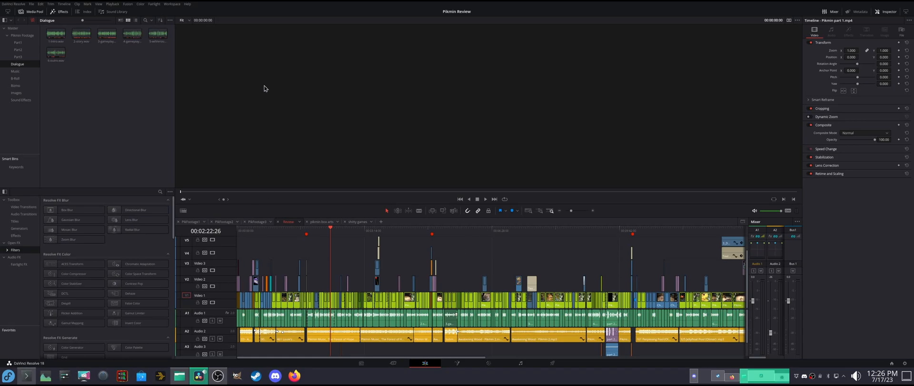
- Move the Review timeline's playhead to about 00:05:46 and look over the whole edit
left_click(444, 231)
left_click(464, 231)
left_click_drag(571, 211, 570, 211)
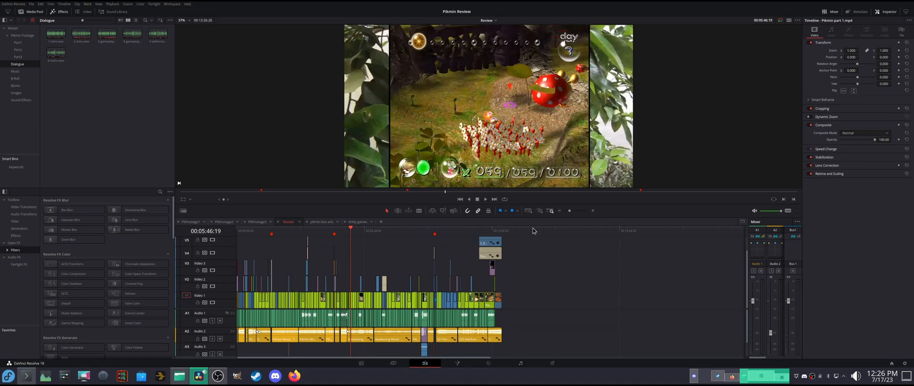
left_click_drag(569, 210, 570, 211)
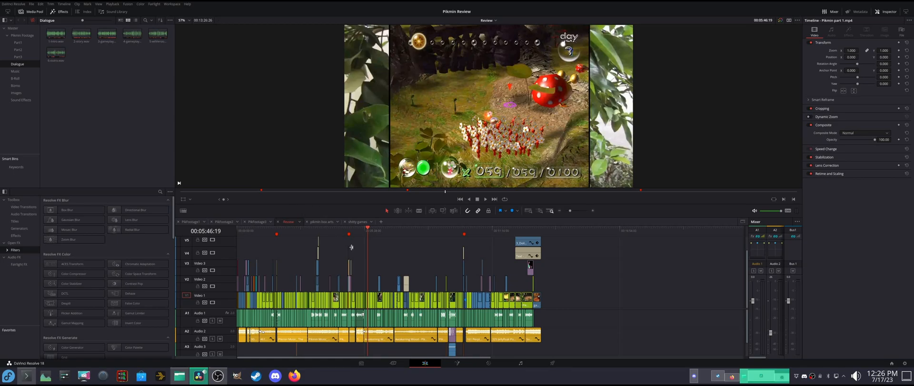
- Inspect the Review edit at about 00:03:17 and at about 00:03:04
left_click(311, 230)
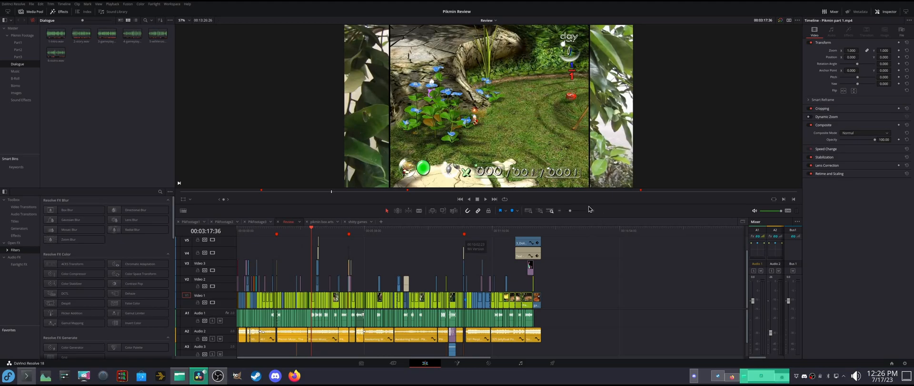
left_click_drag(571, 213, 573, 211)
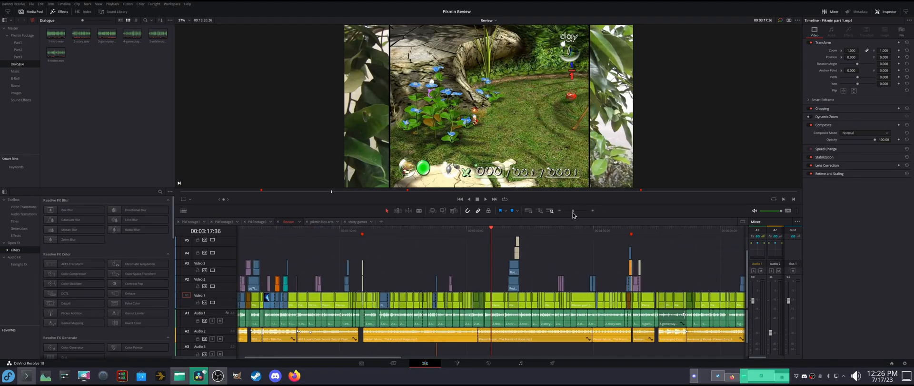
left_click(475, 235)
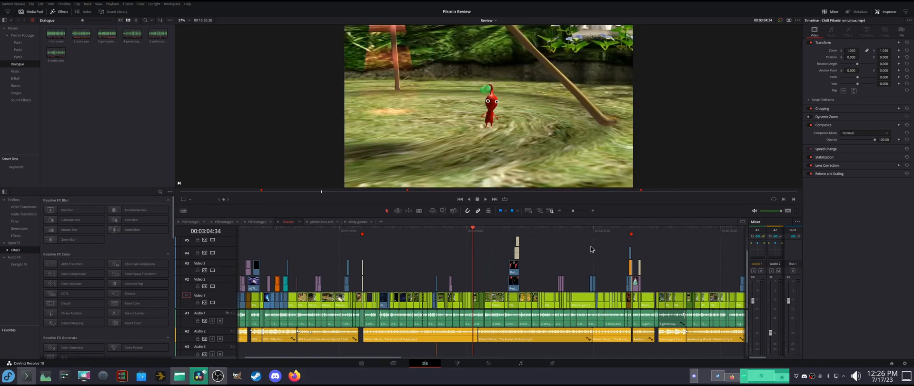
left_click_drag(574, 215, 571, 213)
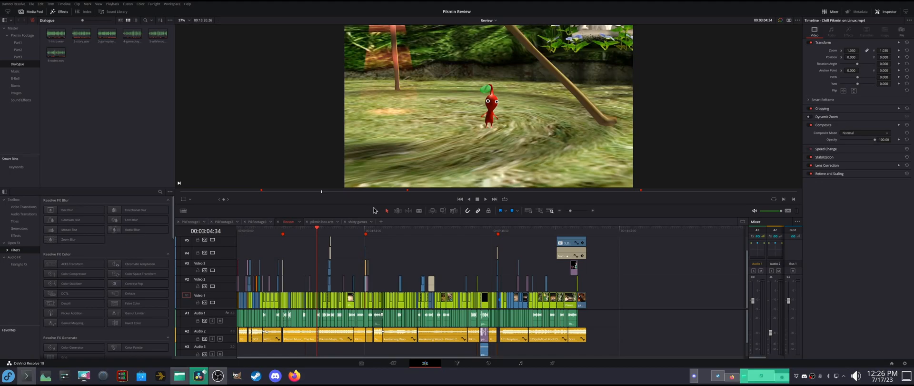
- Inspect the story section of the Review timeline at about 00:02:08 and at the Pikmin 2 Part 1.mp4 clip near 00:02:01
left_click(293, 230)
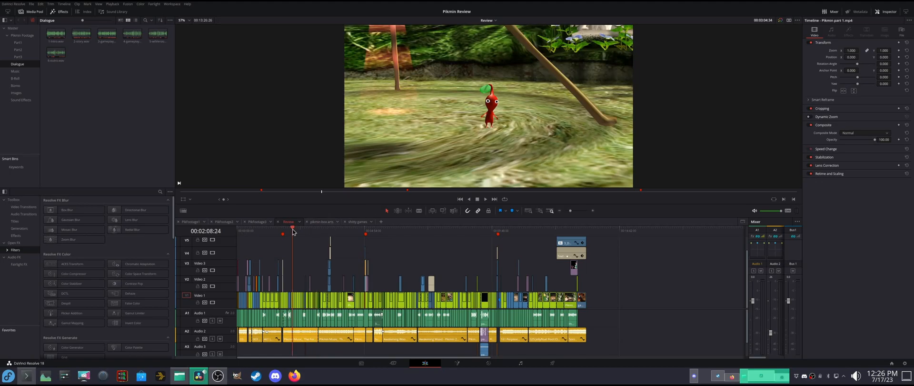
left_click_drag(572, 211, 574, 211)
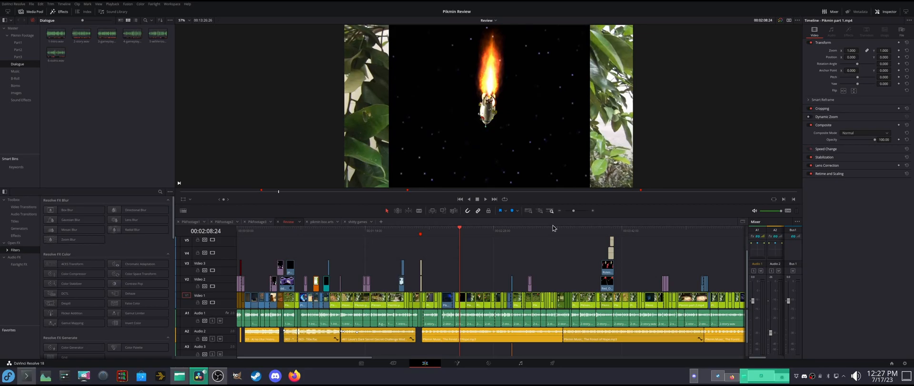
left_click_drag(575, 211, 577, 211)
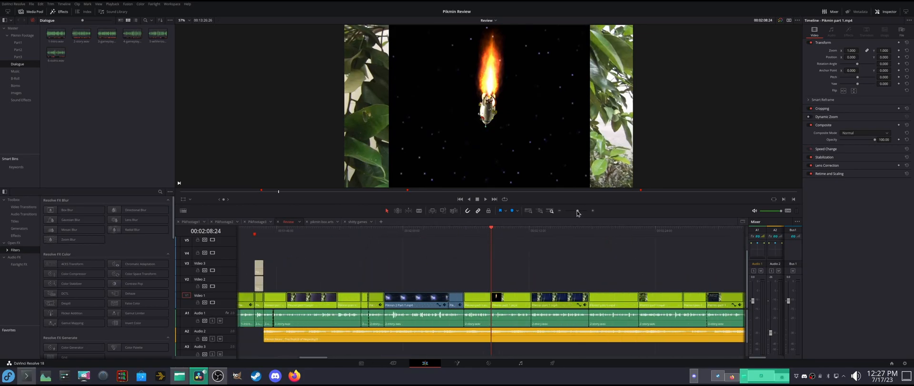
left_click(421, 231)
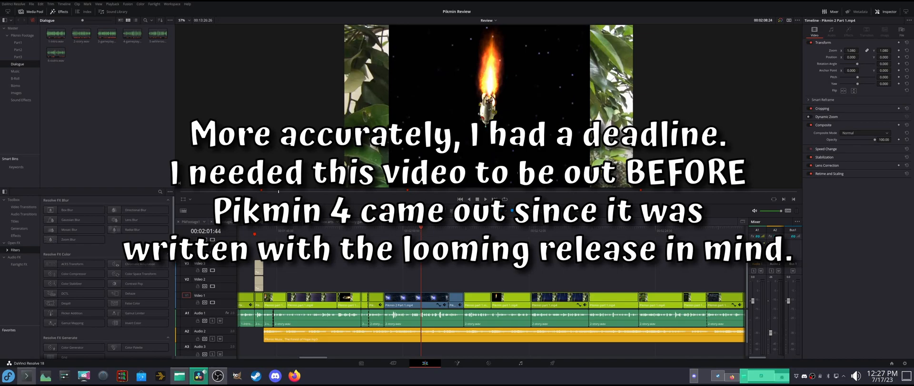
left_click_drag(574, 213, 572, 213)
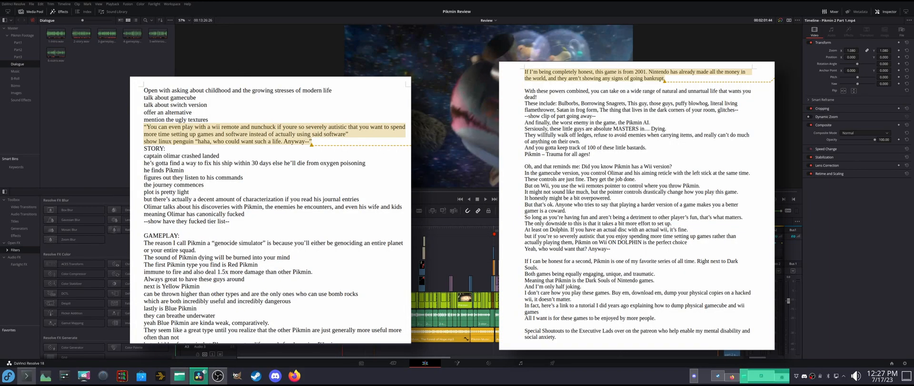
- Load the 1-Intro.wav recording from the Dialogue bin into the source viewer
left_click(144, 56)
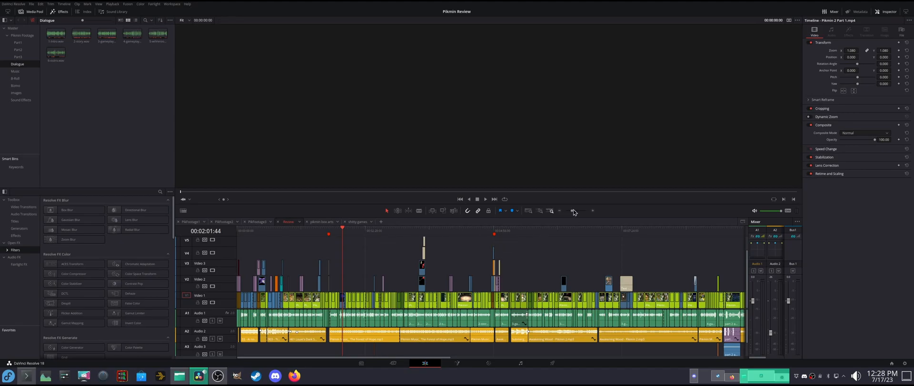
left_click_drag(572, 211, 572, 211)
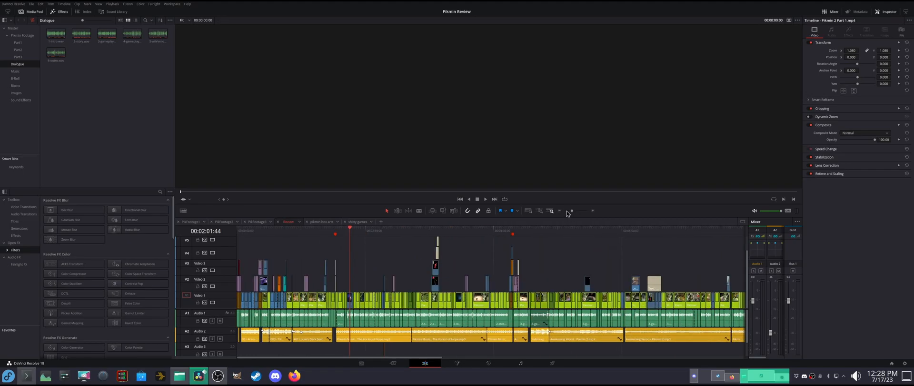
left_click_drag(573, 210, 574, 210)
left_click(55, 34)
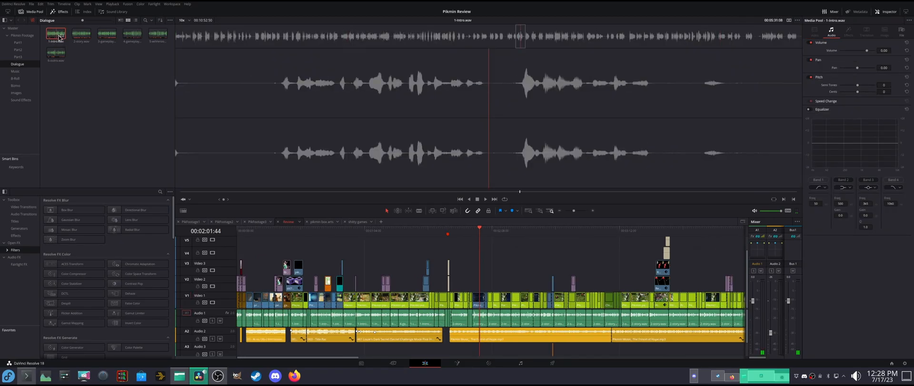
double_click(52, 36)
- Scrub through the 1-Intro.wav waveform to about 00:05:46 to review the spoken takes and the silences between them
left_click_drag(241, 40, 755, 46)
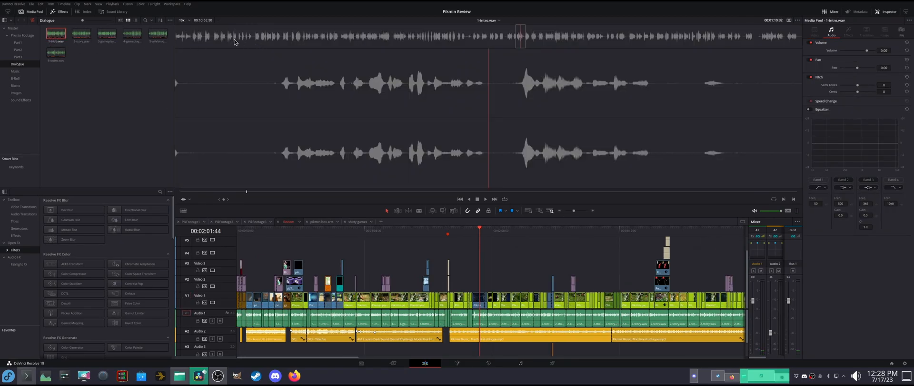
left_click_drag(859, 69, 486, 70)
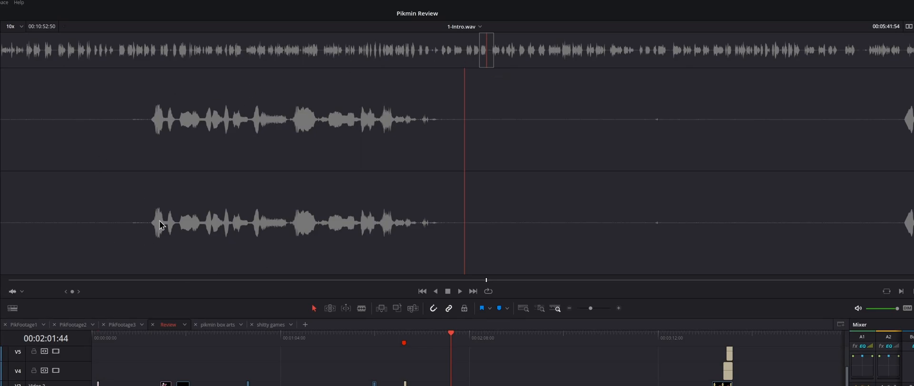
left_click_drag(485, 58, 493, 58)
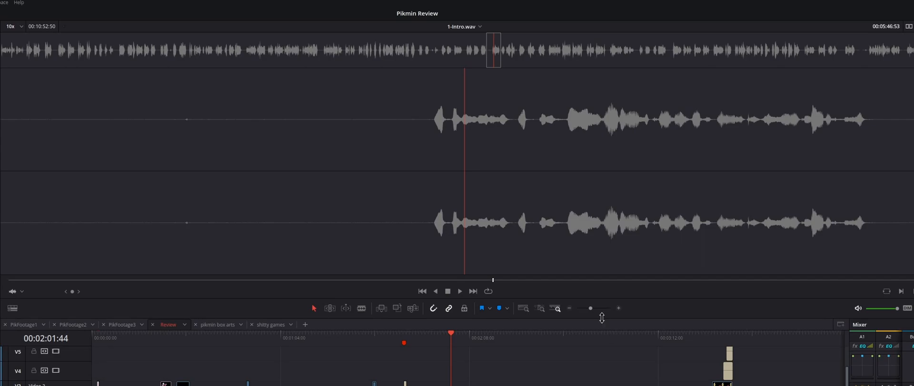
- Examine the dialogue and footage cuts around the Review timeline's playhead in close-up and across the whole edit
left_click_drag(593, 309, 594, 310)
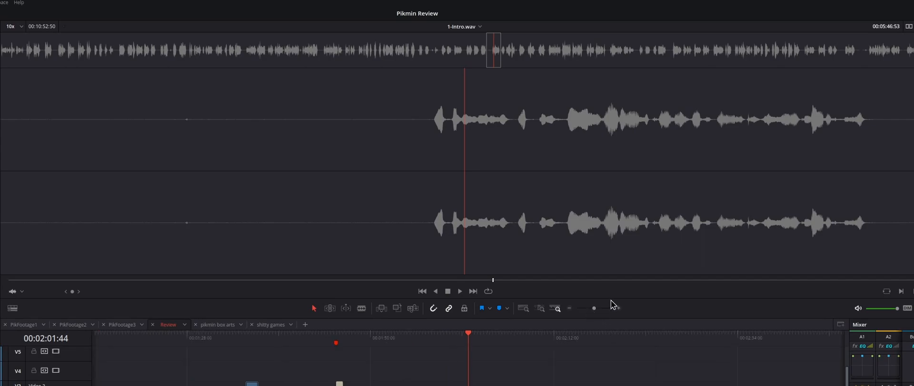
left_click_drag(596, 308, 587, 308)
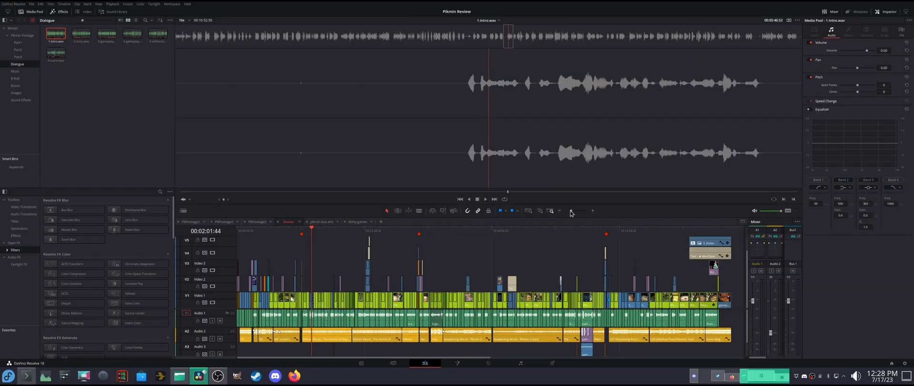
left_click_drag(574, 213, 574, 213)
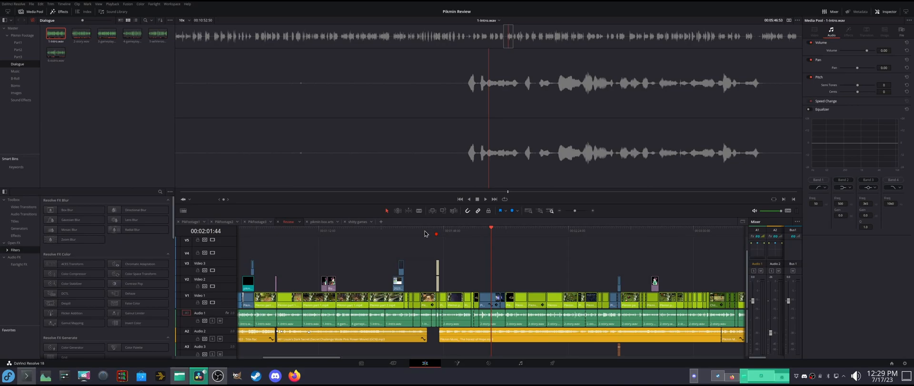
left_click_drag(575, 212, 571, 212)
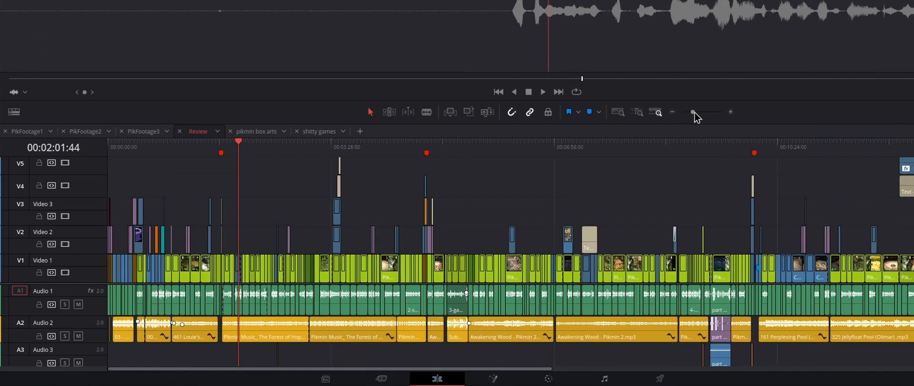
left_click_drag(571, 211, 579, 211)
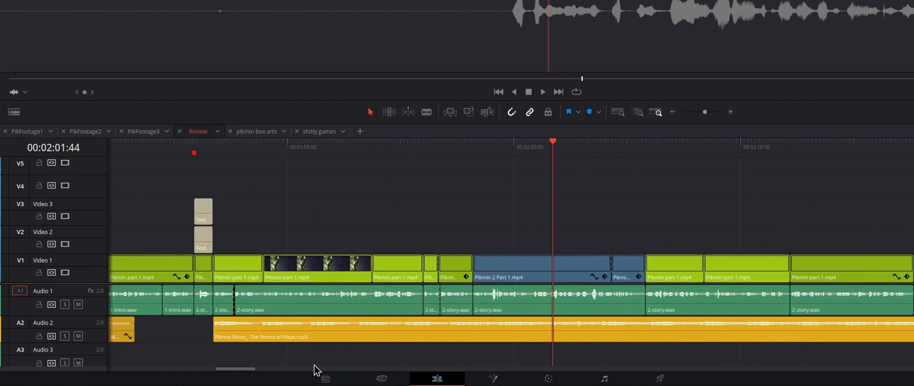
left_click_drag(705, 112, 693, 112)
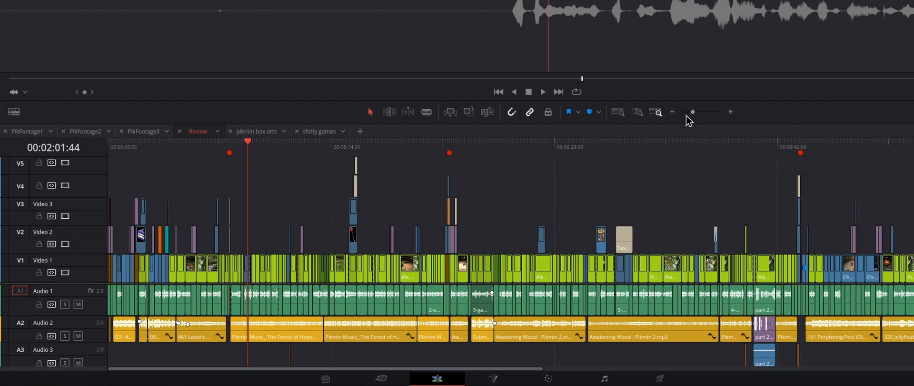
- Enlarge the Review timeline's track area and examine its video, dialogue and music clips in close-up and across the edit
left_click_drag(233, 123, 241, 1)
scroll(80, 228, "down", 2)
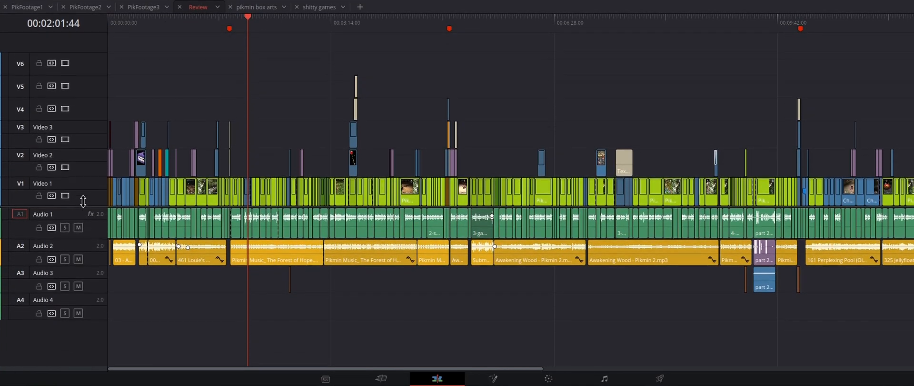
key("ctrl+equal")
key("ctrl+equal")
key("ctrl+equal")
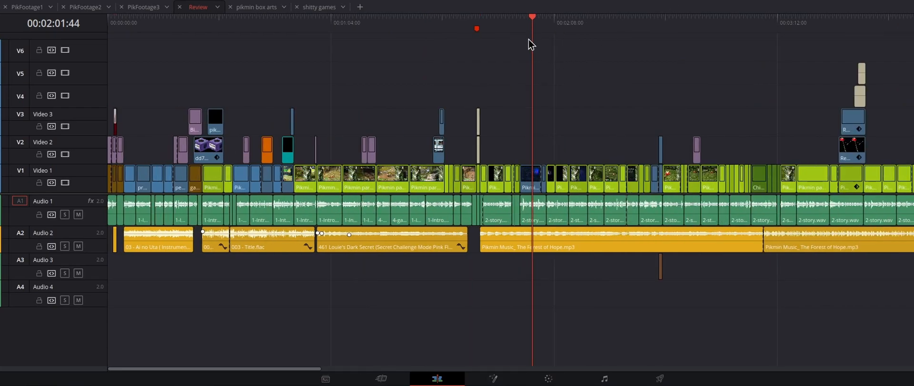
key("ctrl+minus")
key("ctrl+minus")
key("ctrl+minus")
key("ctrl+minus")
key("ctrl+minus")
key("ctrl+minus")
key("ctrl+equal")
key("ctrl+equal")
key("ctrl+equal")
key("ctrl+equal")
key("ctrl+equal")
key("ctrl+equal")
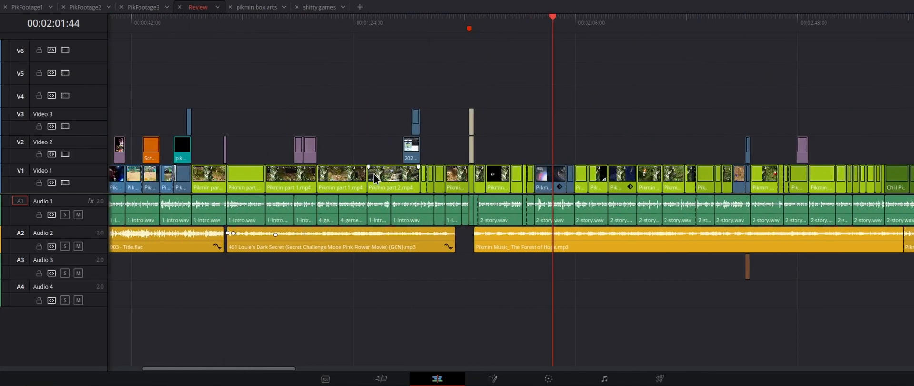
- Select the Pikmin part 1.mp4 clip at 00:01:07:19 in the Review timeline, then compare the PikFootage1, PikFootage2 and PikFootage3 source timelines
left_click(266, 23)
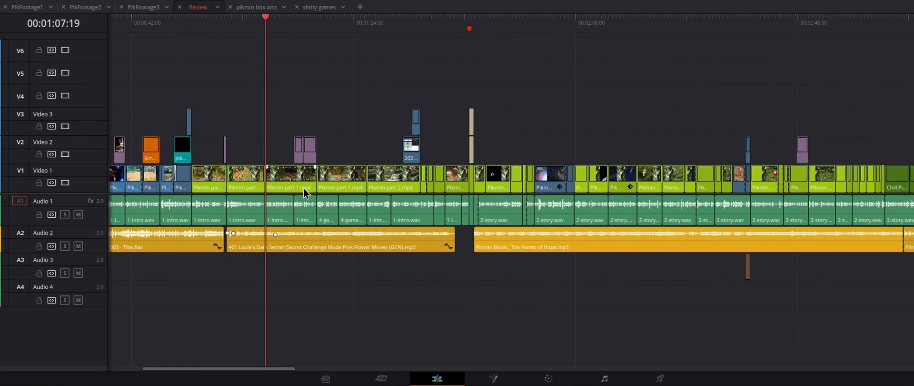
left_click(293, 178)
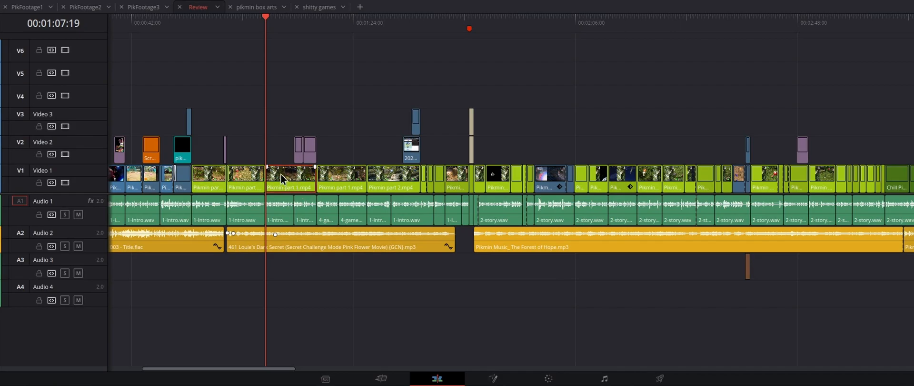
left_click(33, 7)
left_click(75, 10)
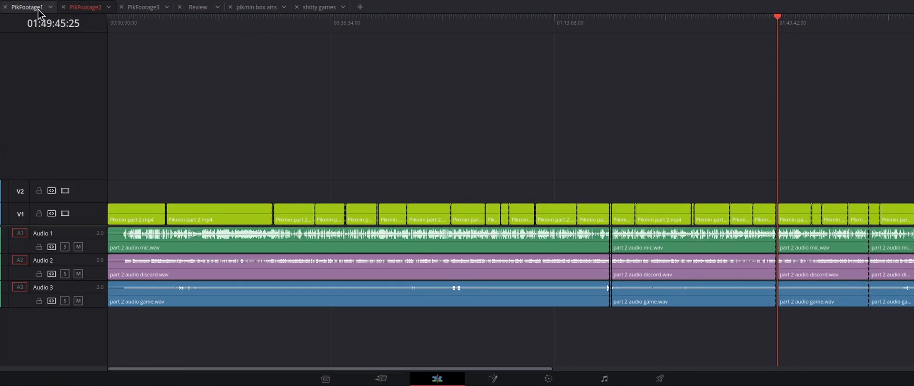
left_click(142, 10)
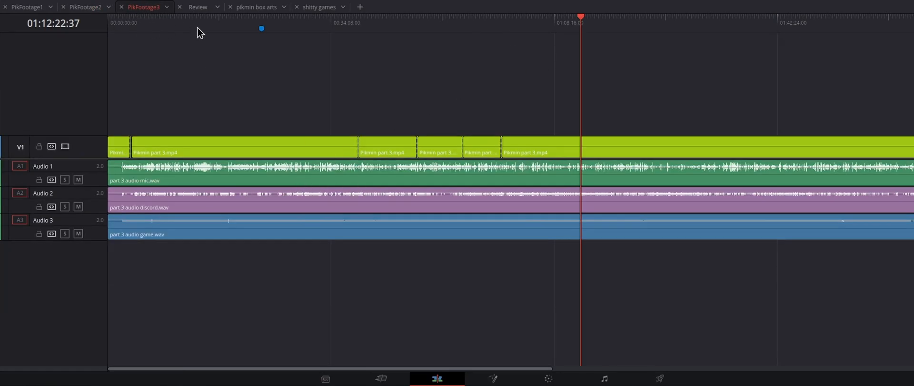
left_click(84, 8)
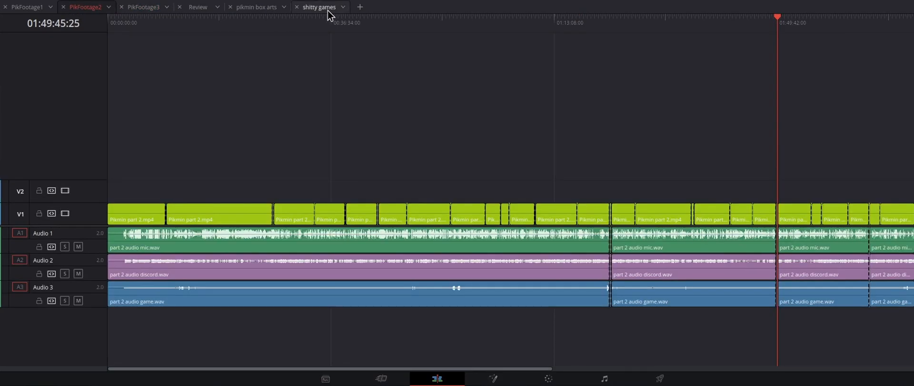
- Inspect the part 2 mic, discord and game audio section of the Review timeline at 00:09:29:13 together with its picture
left_click(196, 10)
key("shift+z")
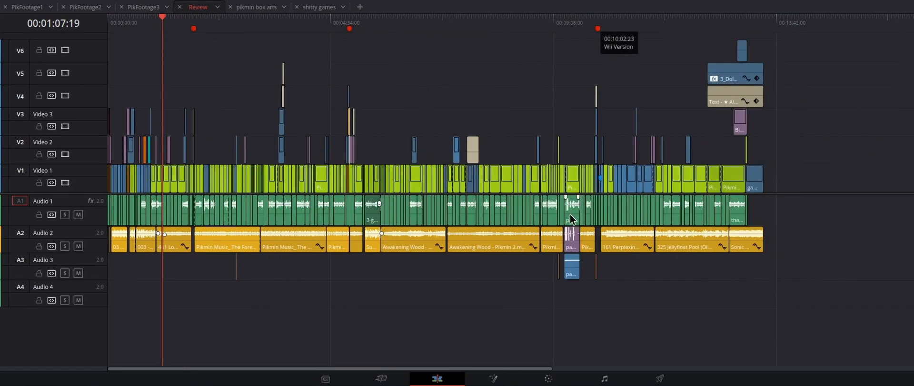
left_click(560, 26)
left_click_drag(689, 0, 697, 0)
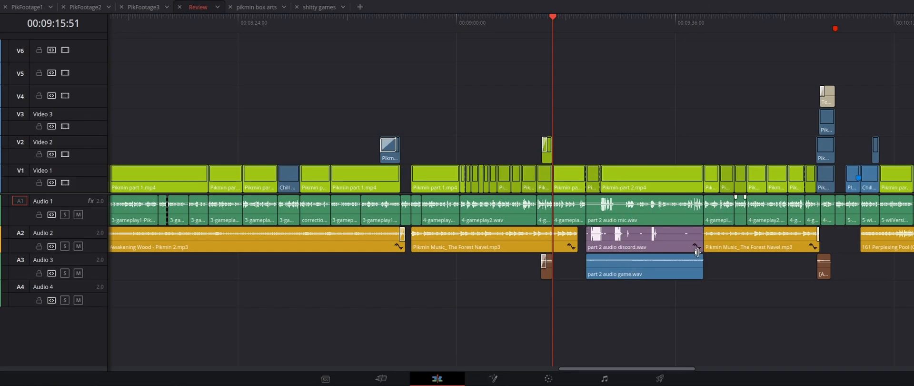
left_click(634, 21)
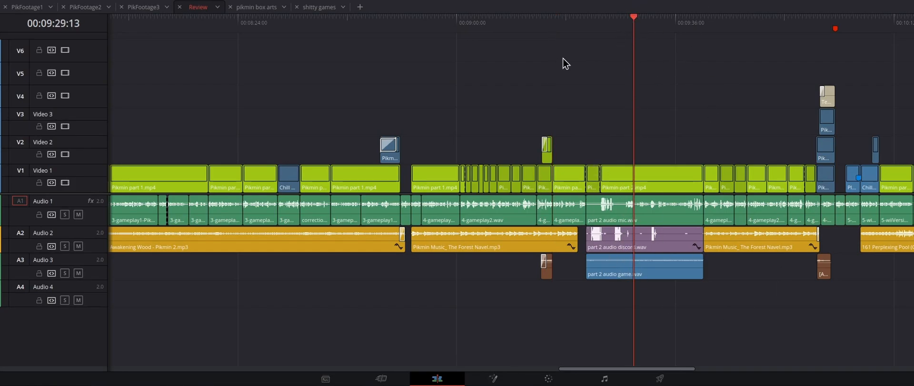
left_click_drag(340, 5, 341, 132)
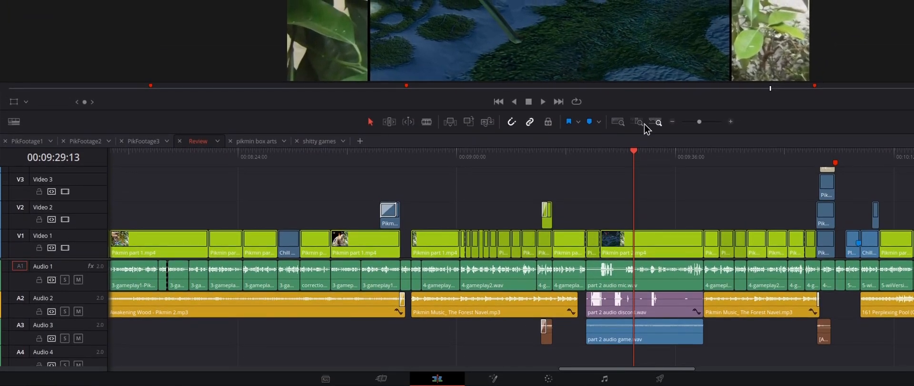
- Go to Marker 2 at 00:04:56:58 in the Review timeline and inspect the Japanese and English Gameplay title clips
left_click_drag(700, 122, 694, 122)
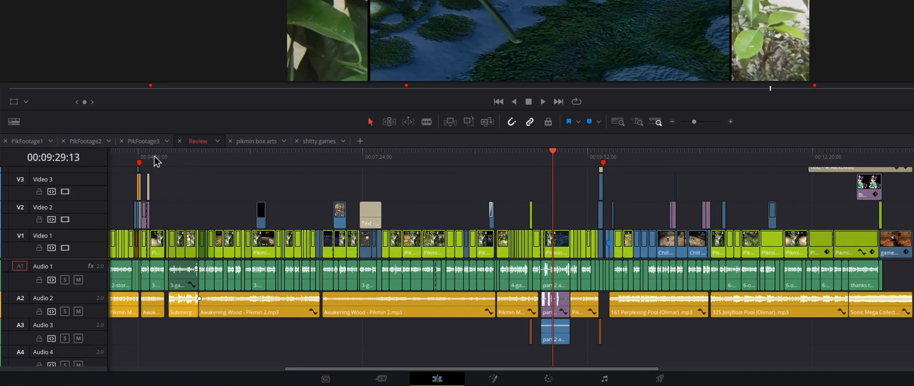
left_click(139, 155)
left_click_drag(698, 127, 709, 130)
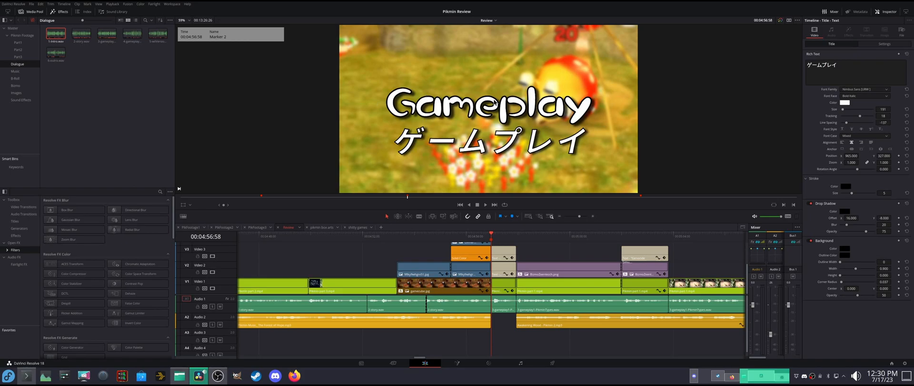
left_click(503, 253)
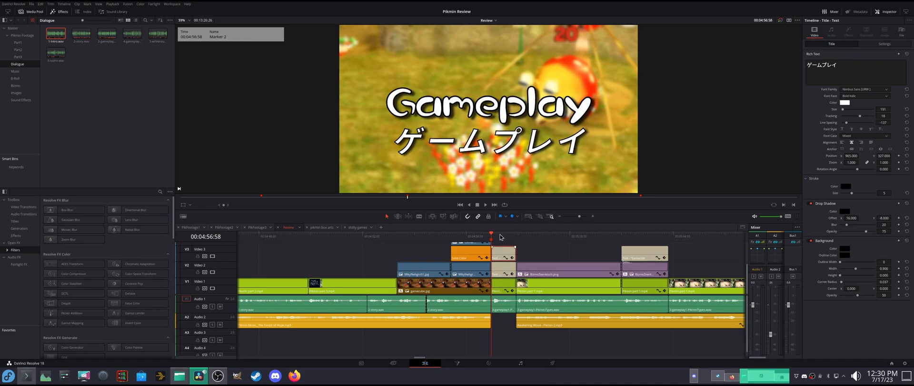
left_click(498, 274)
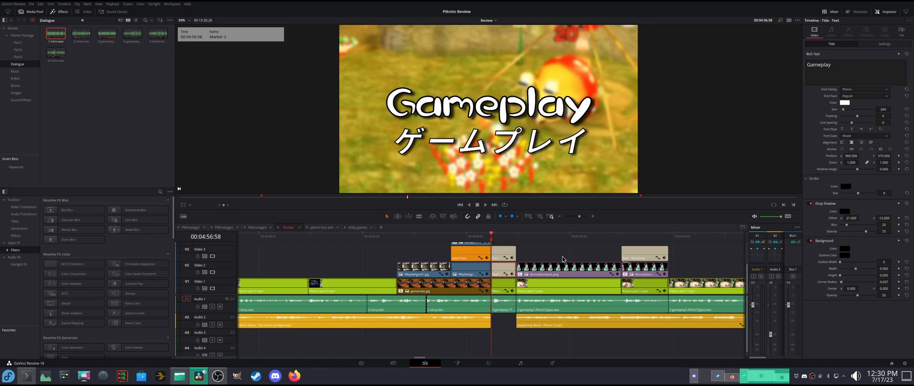
- Compare the overlay images at 00:04:55:25 with the gap in the footage at 00:05:13:39 of the Review timeline
left_click(451, 236)
left_click_drag(580, 216, 574, 219)
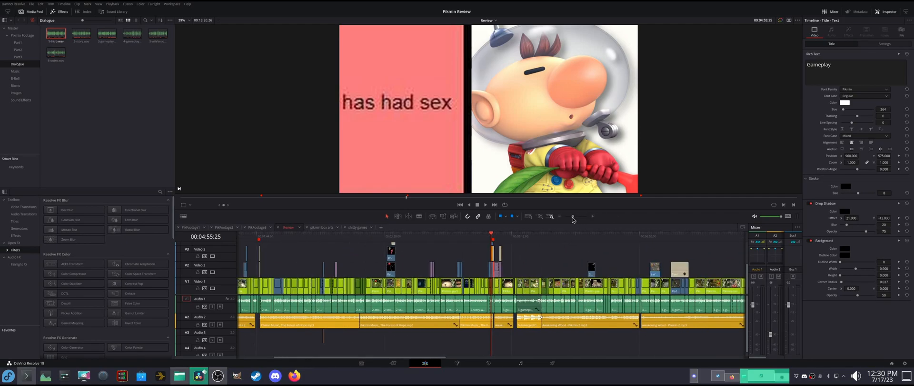
left_click(514, 241)
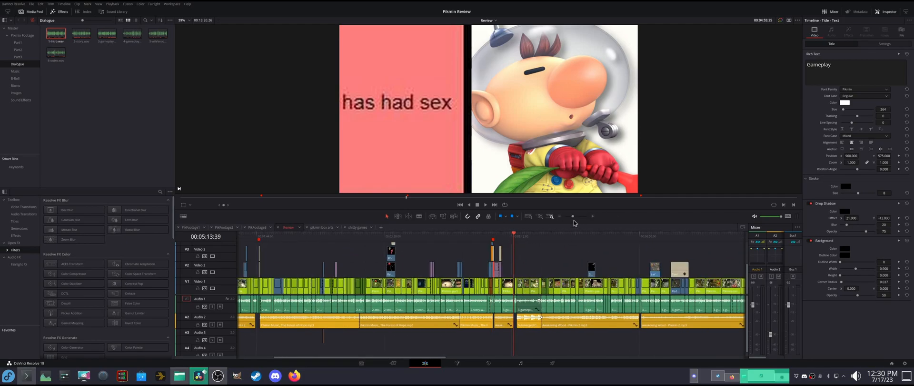
left_click_drag(573, 218, 578, 219)
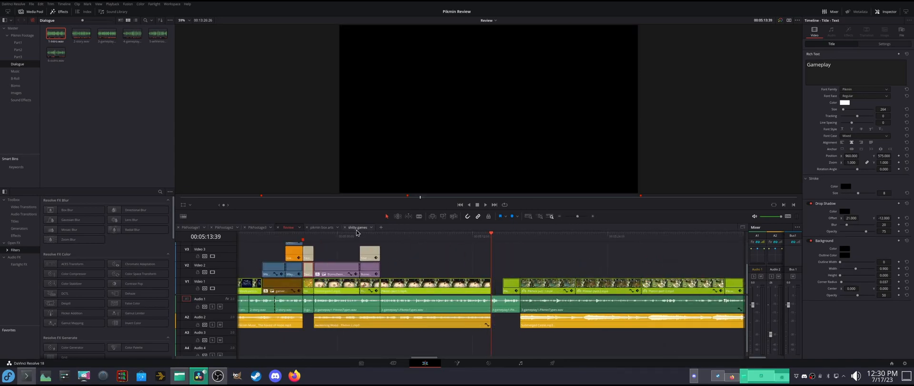
left_click(286, 238)
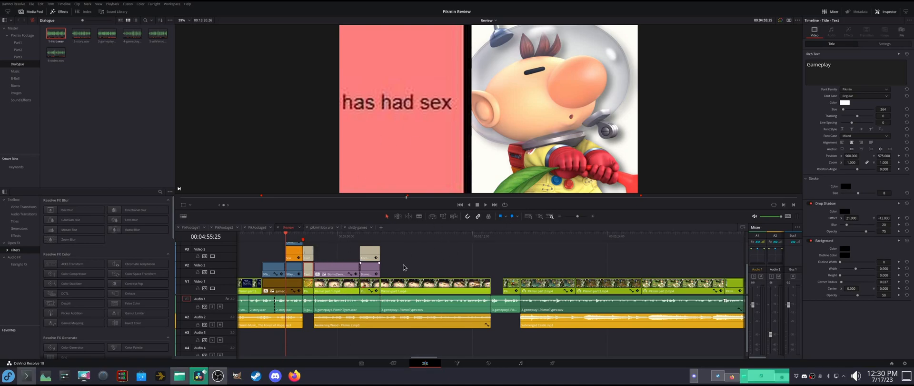
- Step back through the story section of the Review timeline, checking the picture at 00:04:31:43, 00:04:06:10, 00:03:34:06 and 00:02:35:44
left_click_drag(578, 216, 575, 217)
left_click(242, 237)
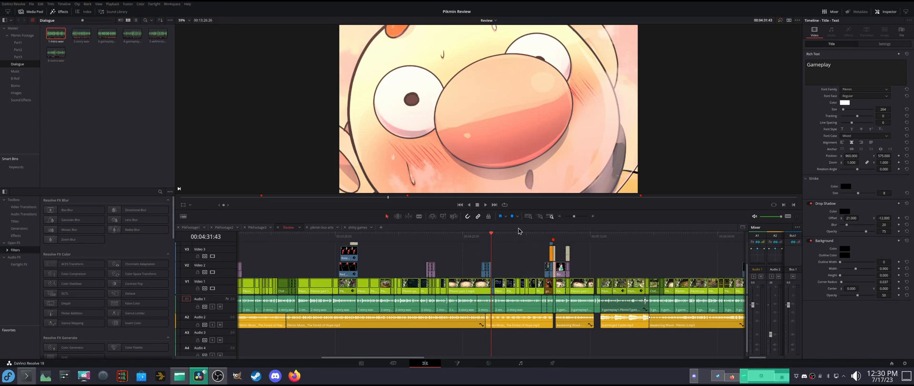
left_click_drag(487, 243, 429, 242)
left_click_drag(577, 217, 576, 217)
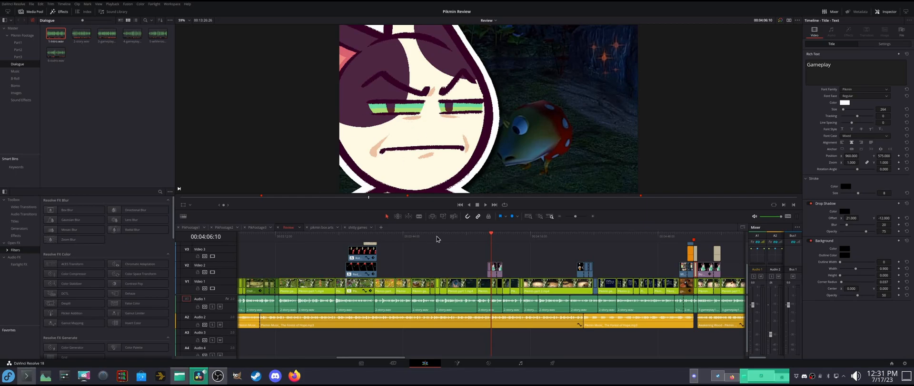
left_click_drag(578, 217, 575, 217)
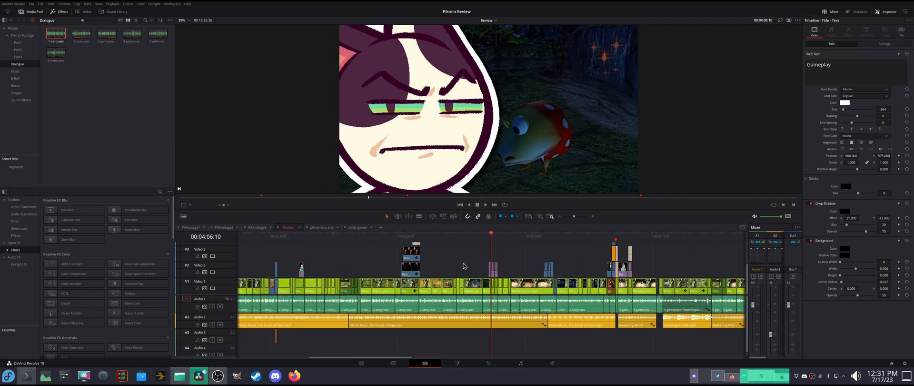
left_click(412, 233)
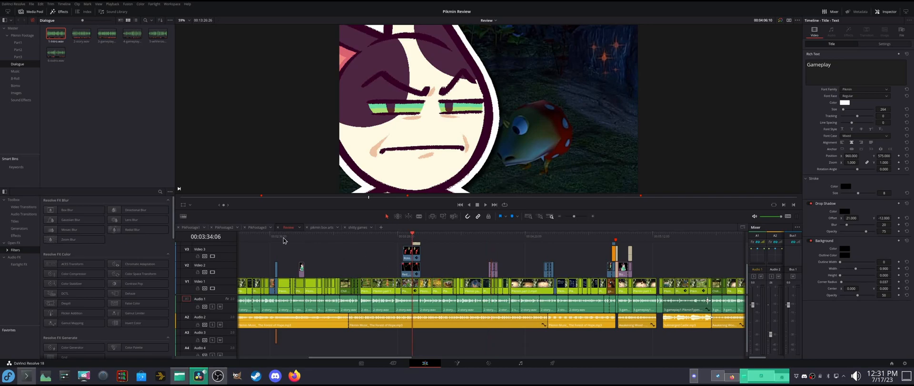
left_click(269, 237)
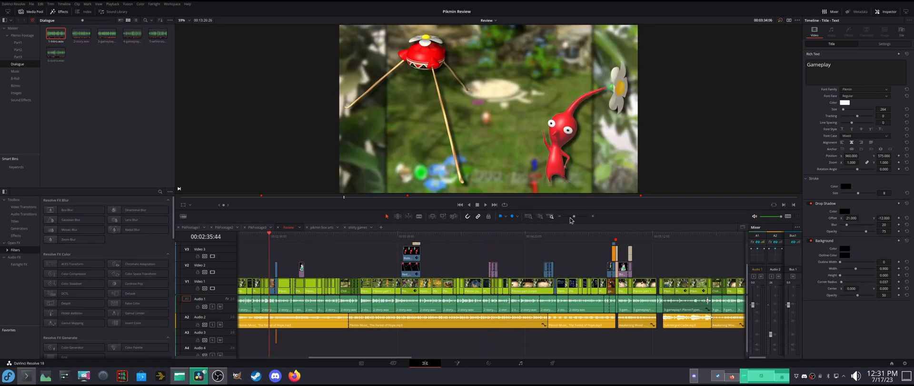
- Play the Nintendo Direct clip and its overlaid screenshot in the intro from 00:00:44:04
left_click_drag(576, 217, 572, 217)
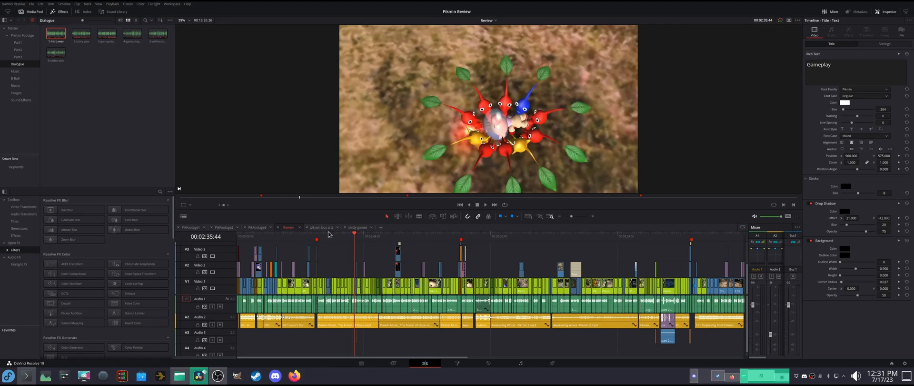
left_click(270, 243)
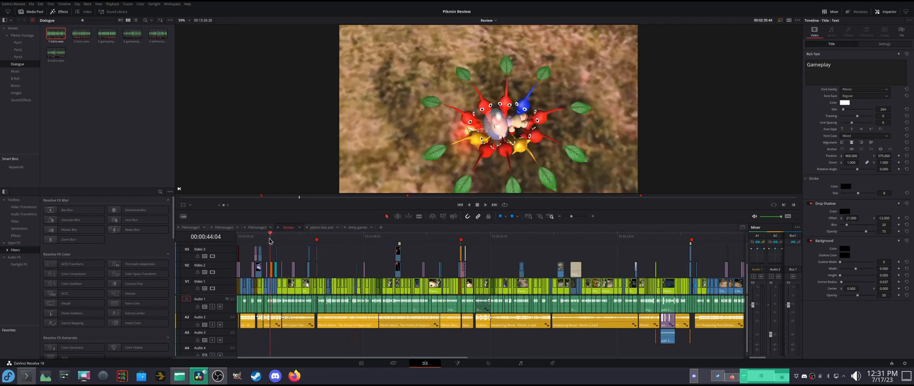
left_click_drag(572, 217, 582, 220)
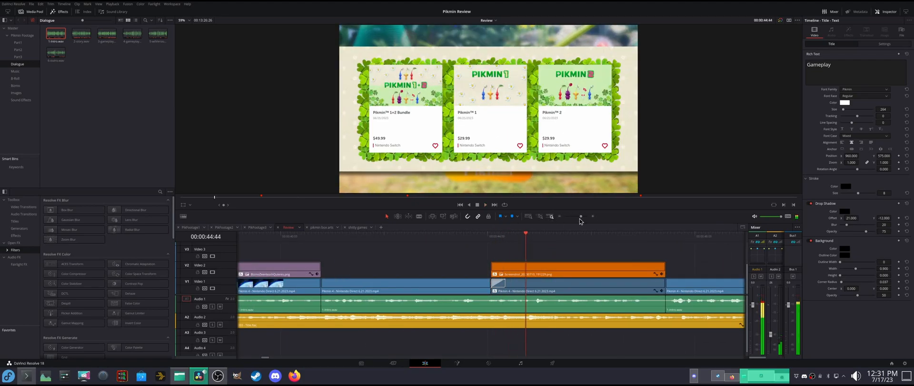
- Survey the whole Review edit and examine the gameplay section around 00:06:14:04 in close-up
left_click_drag(581, 219, 572, 218)
left_click(494, 235)
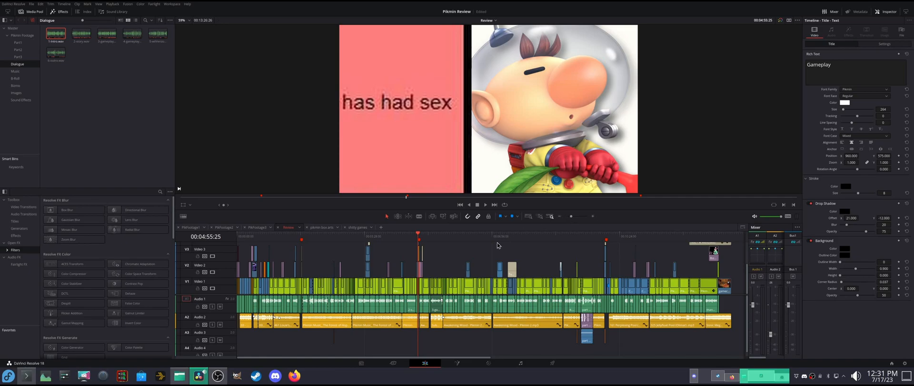
left_click(470, 238)
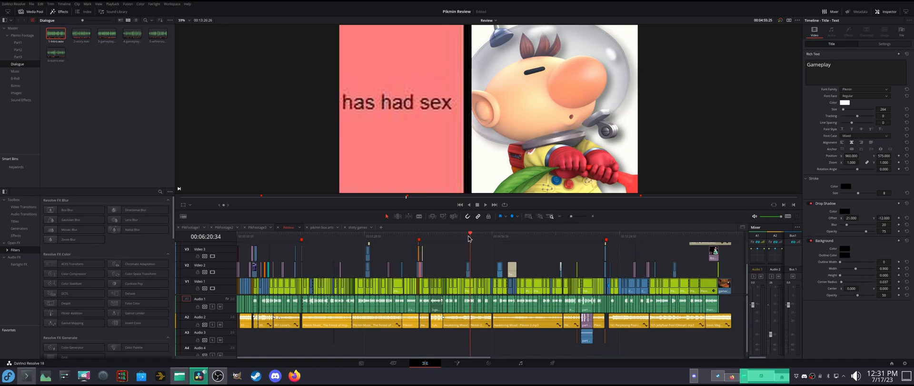
left_click(466, 234)
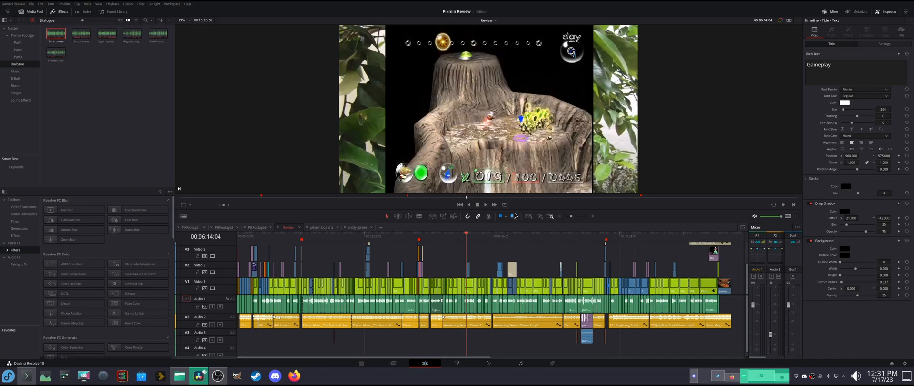
left_click_drag(570, 216, 575, 218)
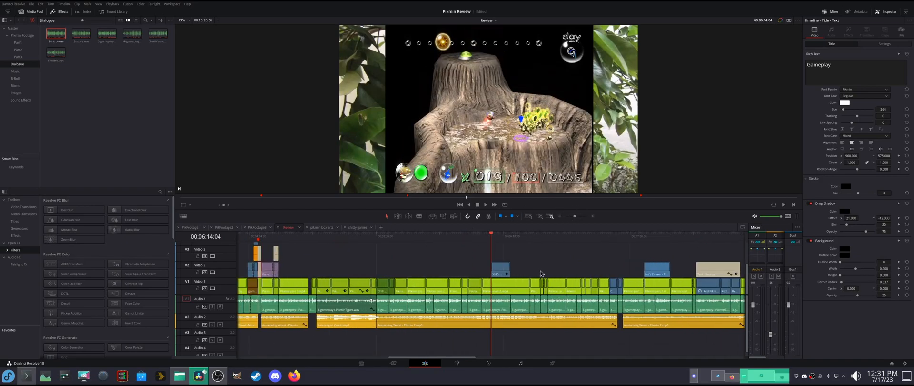
- Move to 00:07:08:20 in the Review timeline and select the Let's Drown - Pikmin.mp4 overlay clip for inspection
left_click(655, 237)
left_click_drag(575, 217, 577, 217)
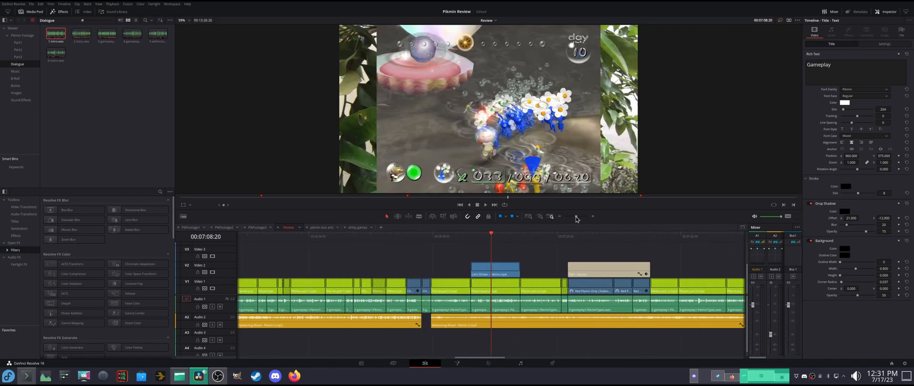
left_click(497, 265)
mouse_move(294, 380)
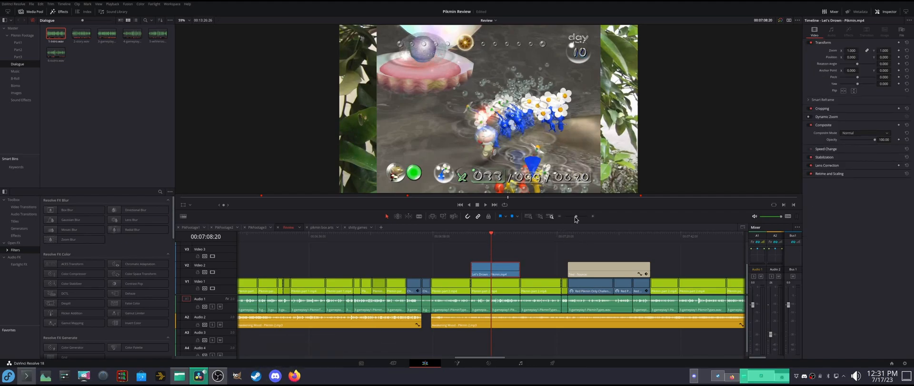
left_click_drag(575, 216, 576, 216)
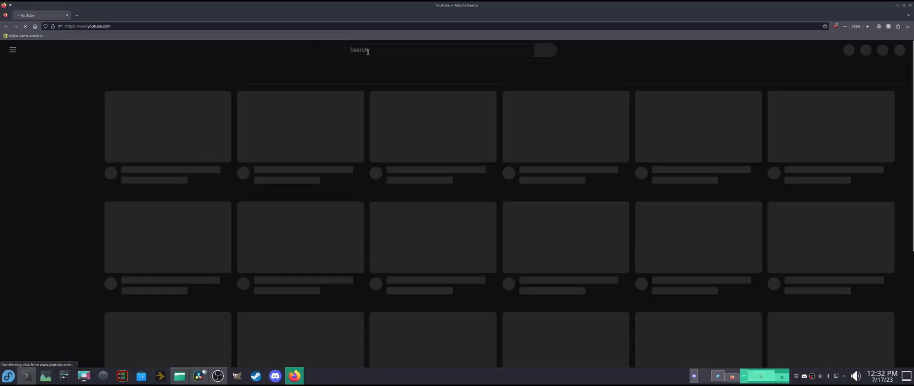
- Search YouTube for "lets drown" and look through the results
left_click(368, 51)
type("lets drown")
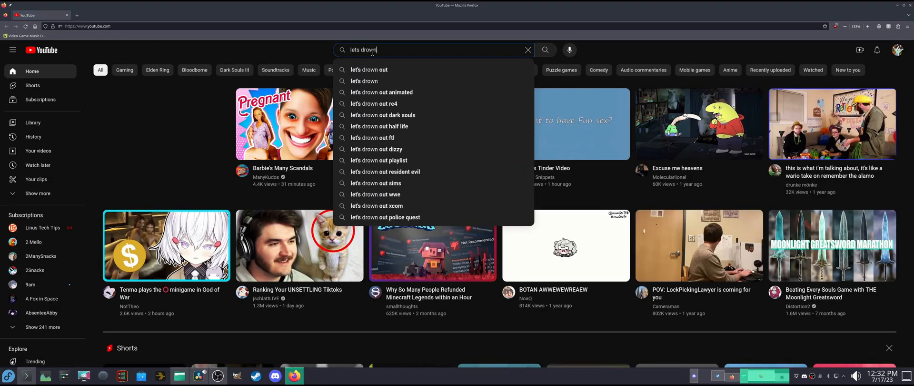
key("Return")
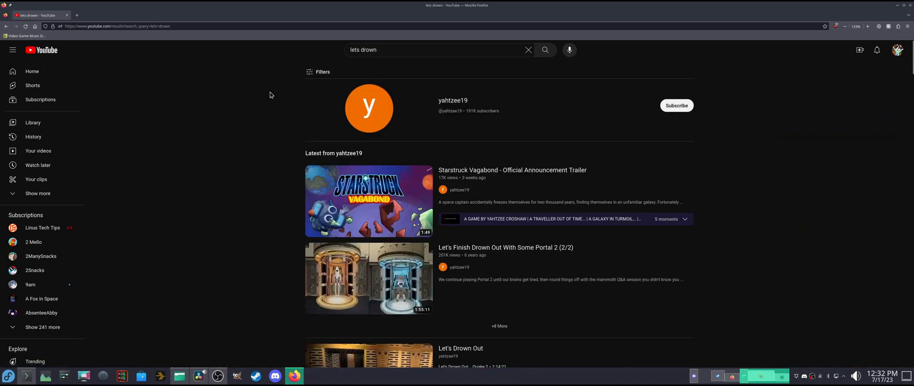
scroll(256, 105, "down", 2)
scroll(256, 106, "down", 2)
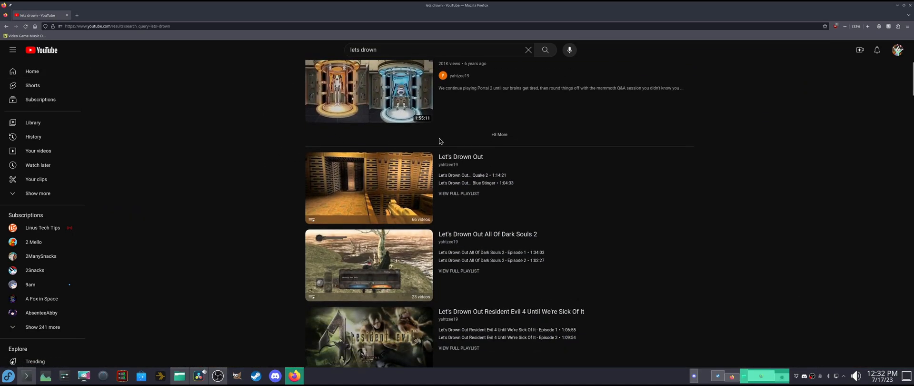
scroll(283, 154, "down", 1)
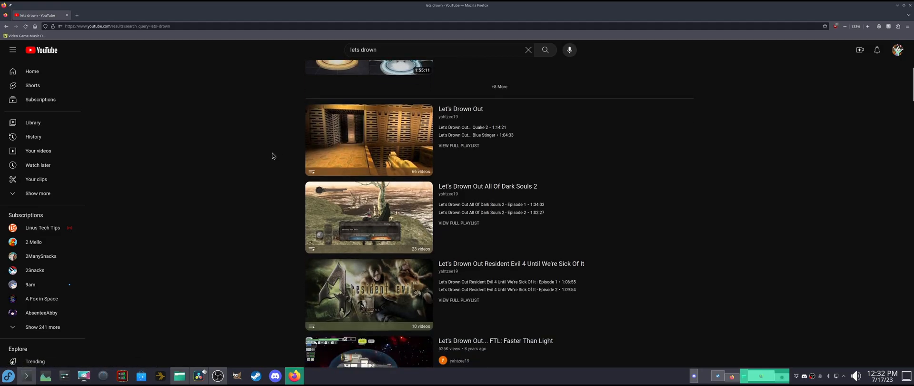
scroll(274, 156, "down", 4)
scroll(276, 153, "down", 1)
scroll(281, 145, "up", 15)
- Filter the search results by the Channel type and open the Let's Drown channel
left_click(325, 76)
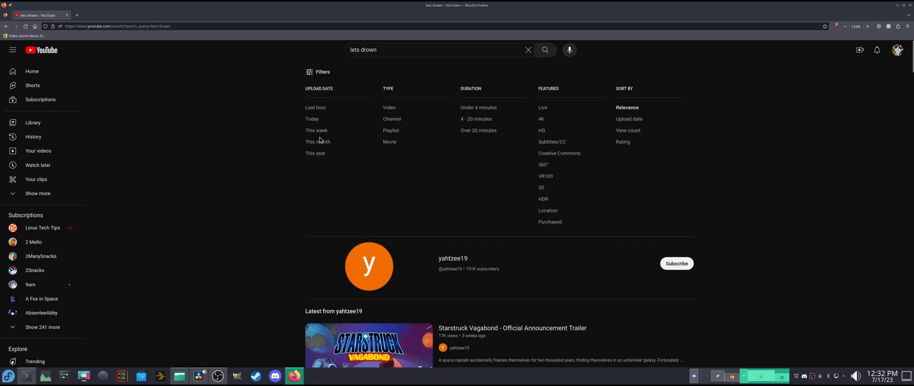
left_click(391, 119)
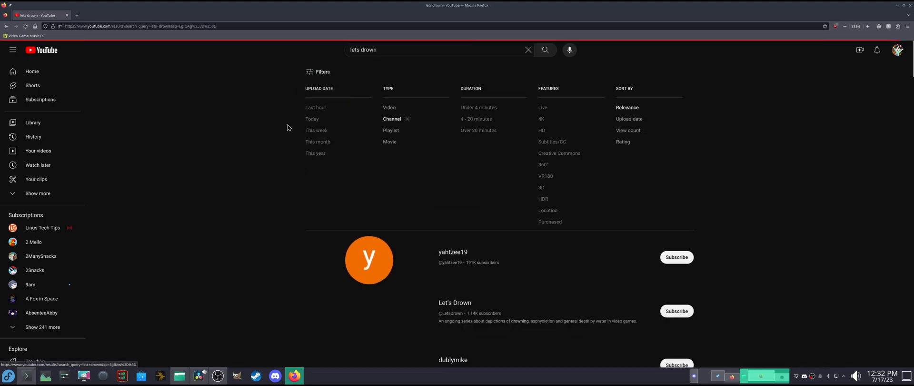
left_click(447, 150)
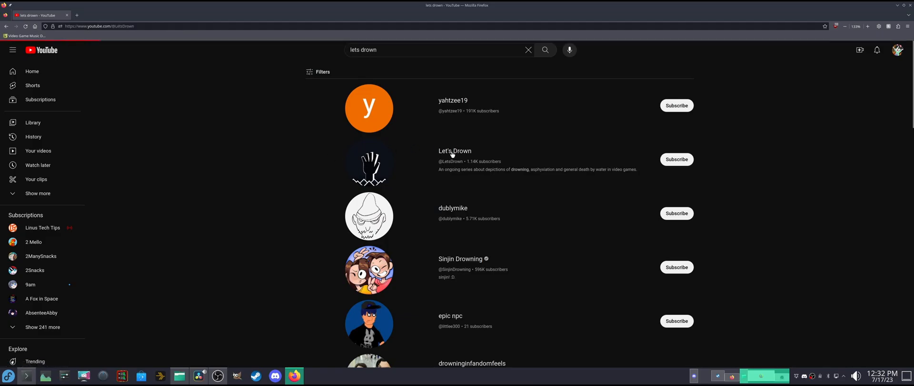
- Browse the Let's Drown channel's home page and its video list sorted by Popular
scroll(251, 161, "down", 6)
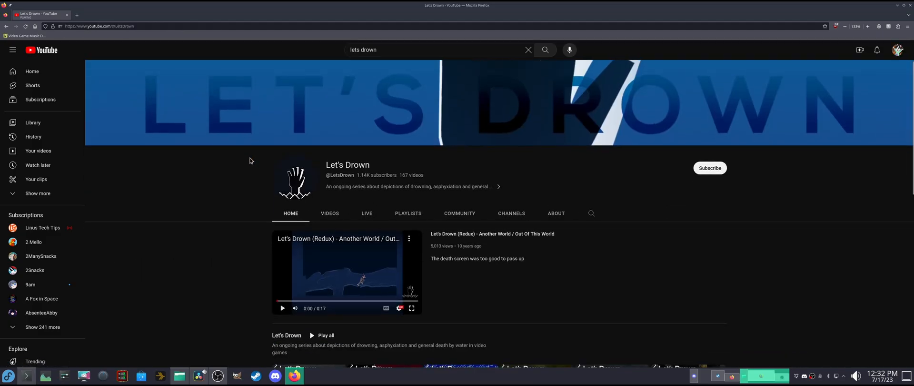
scroll(252, 153, "down", 1)
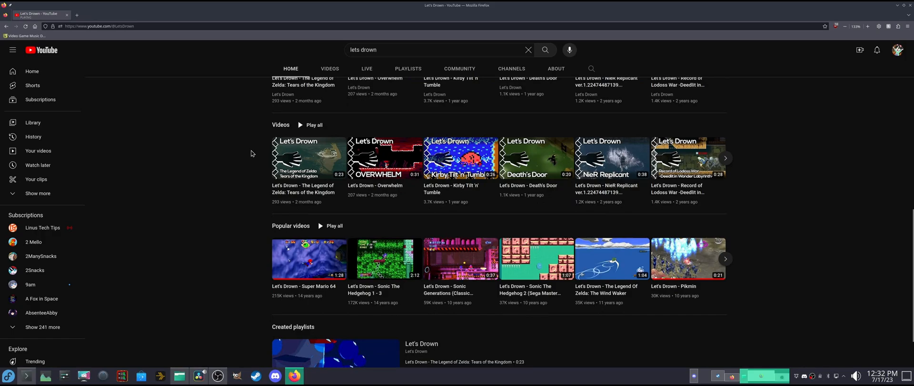
scroll(251, 154, "down", 1)
scroll(267, 123, "up", 3)
left_click(330, 69)
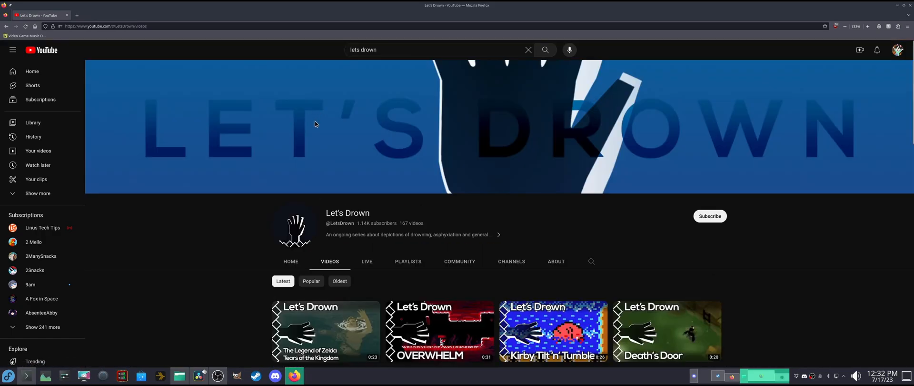
left_click(312, 281)
scroll(225, 251, "down", 1)
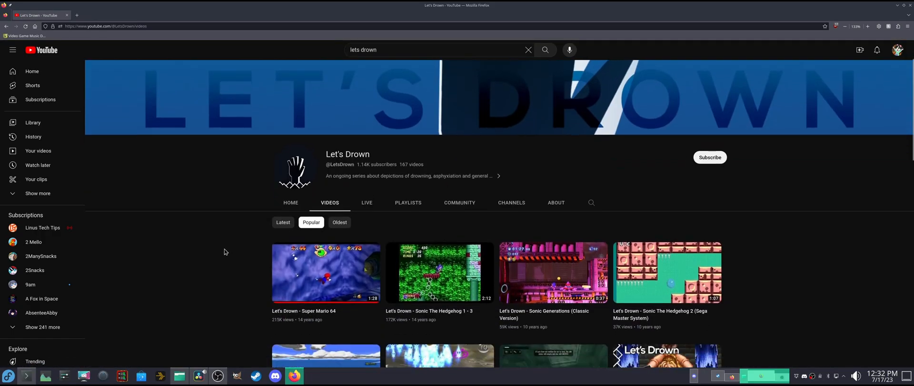
scroll(226, 252, "down", 1)
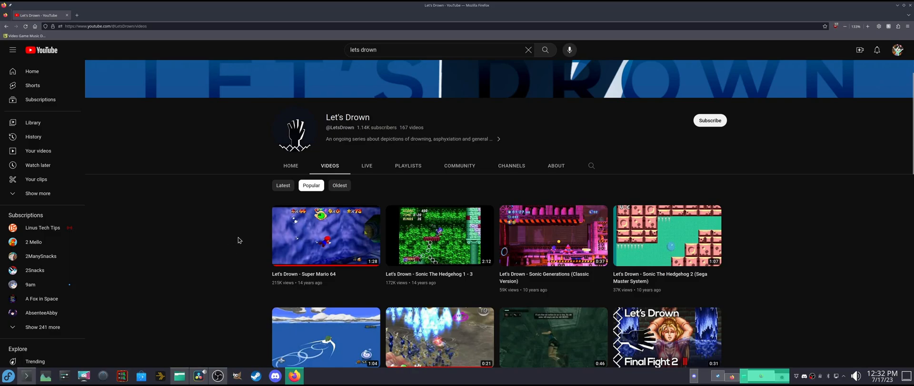
scroll(227, 220, "down", 1)
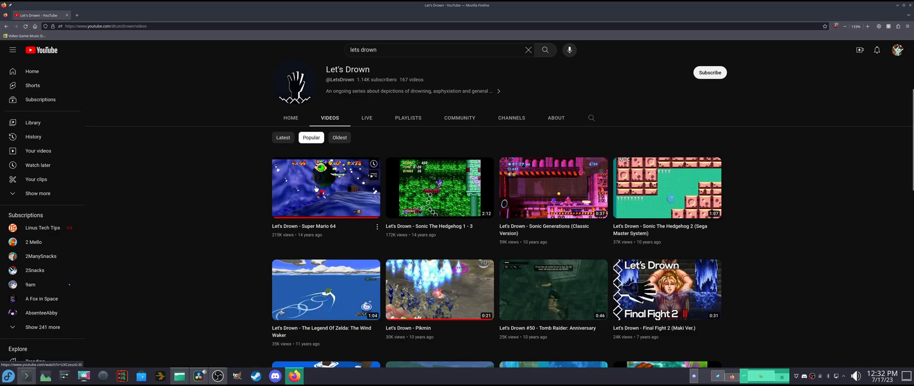
- Play the Let's Drown - Super Mario 64 video at a lower volume, skip ahead to the drowning near its end, and pause it
left_click(311, 192)
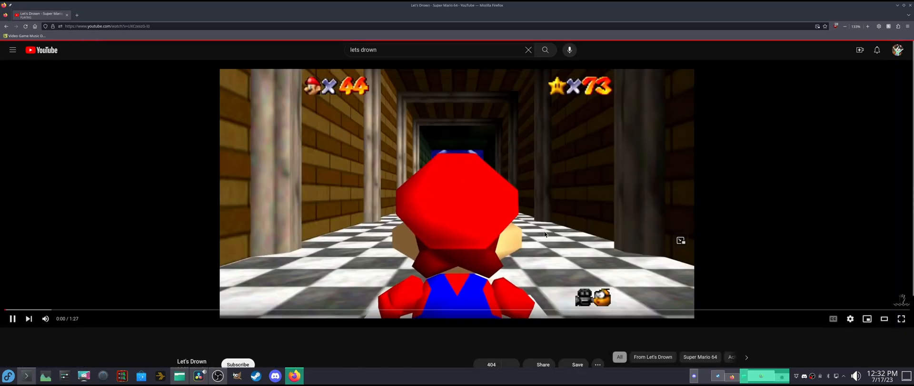
mouse_move(47, 319)
left_click_drag(64, 319, 59, 319)
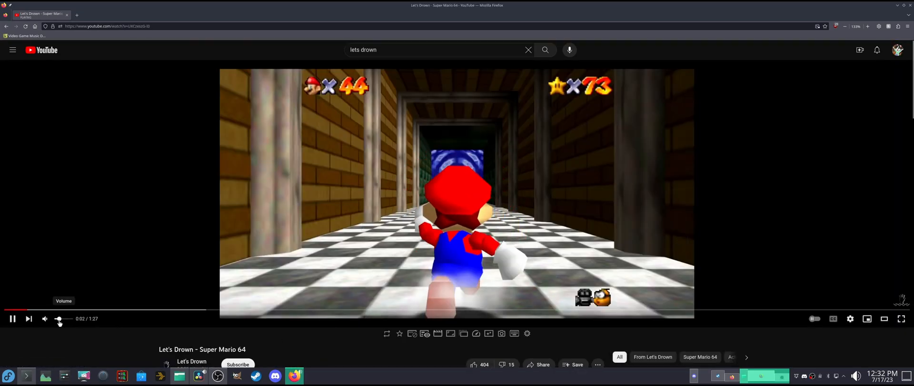
left_click_drag(132, 312, 568, 312)
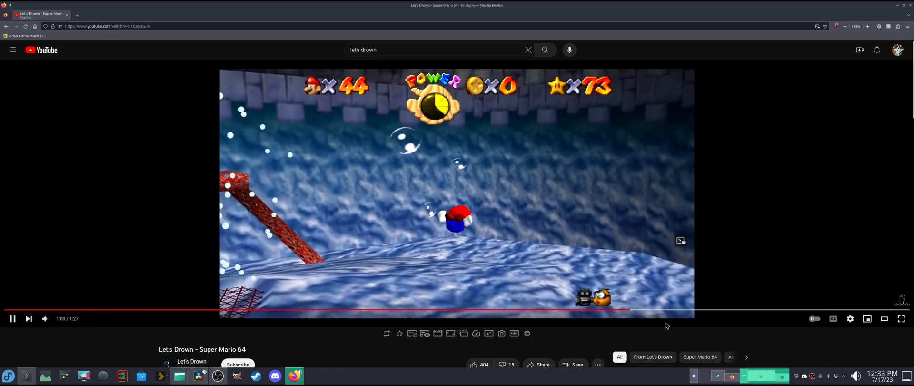
left_click(752, 310)
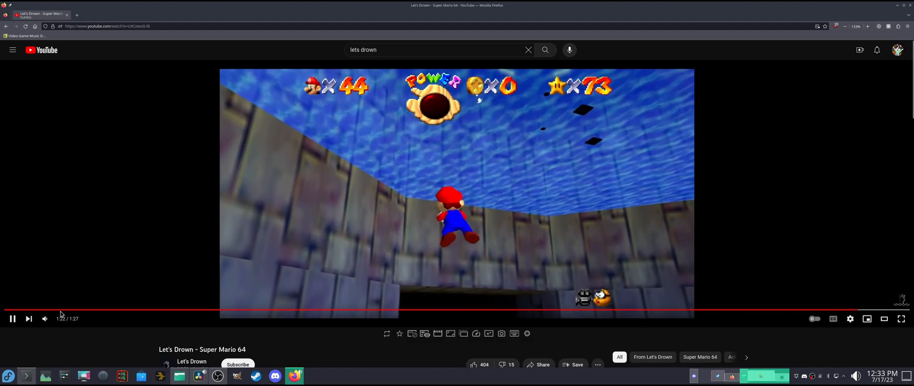
left_click(15, 319)
- Switch to DaVinci Resolve and check the Let's Drown - Pikmin.mp4 overlay clip at 00:07:08:20, 00:07:09:25 and 00:07:10:33, playing it from there
left_click(196, 378)
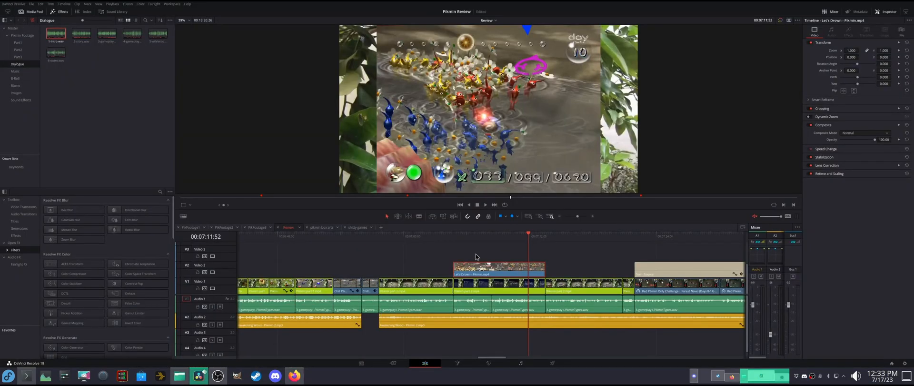
left_click(492, 239)
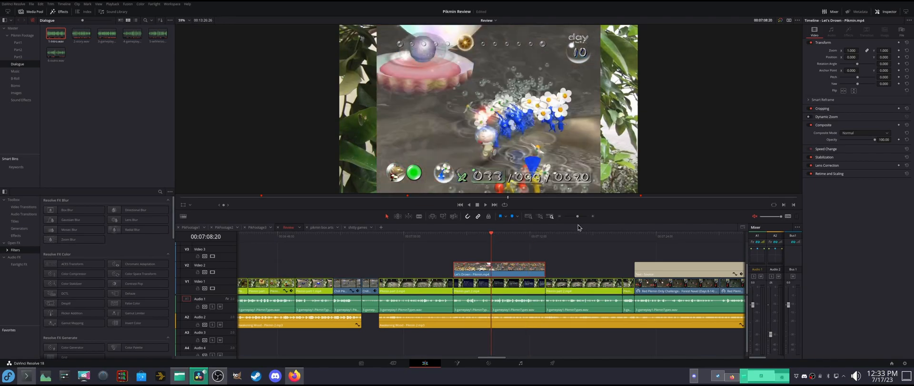
left_click_drag(493, 239, 502, 237)
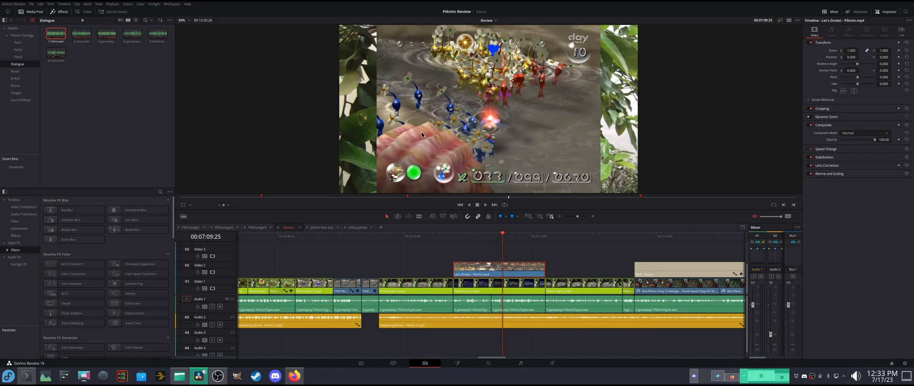
left_click(514, 239)
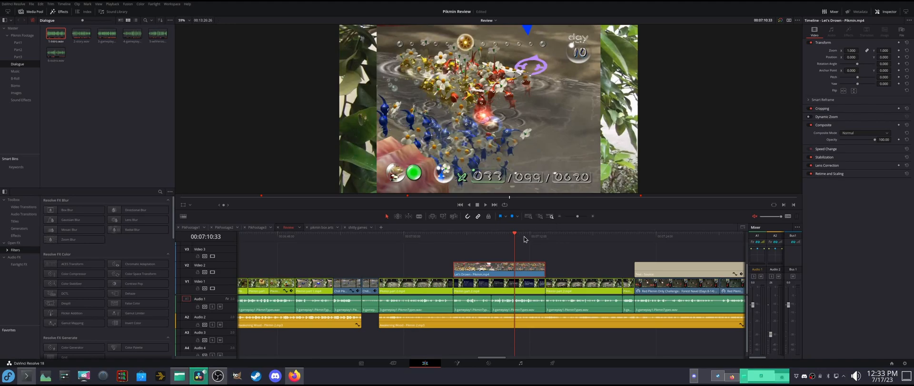
key("space")
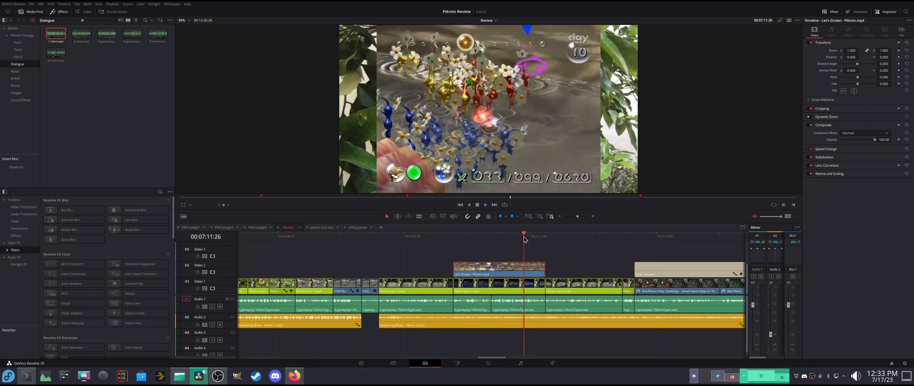
- Examine the source-credited gameplay footage in the Review timeline at 00:07:25:51 and 00:07:33:27, moving on to 00:07:55:37
left_click_drag(579, 218, 574, 220)
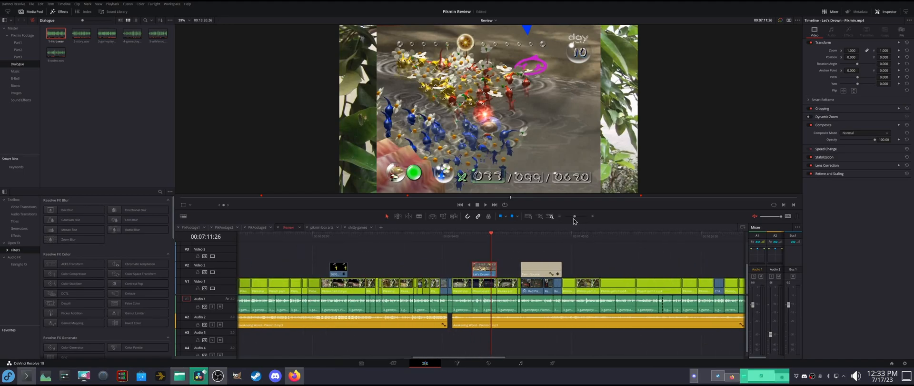
left_click(532, 236)
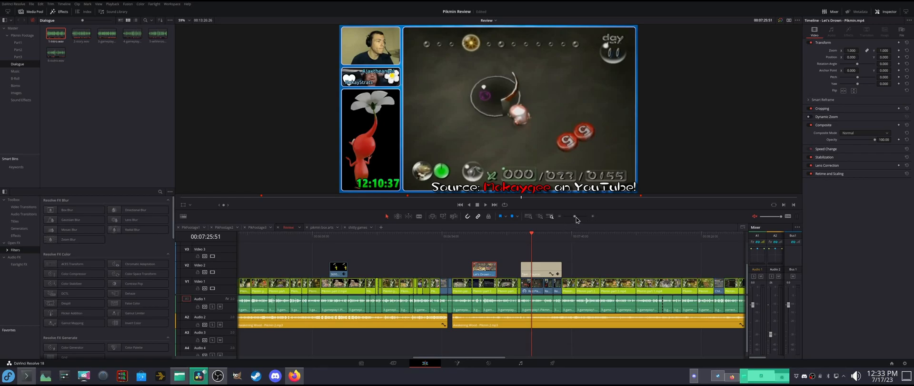
left_click_drag(575, 216, 572, 218)
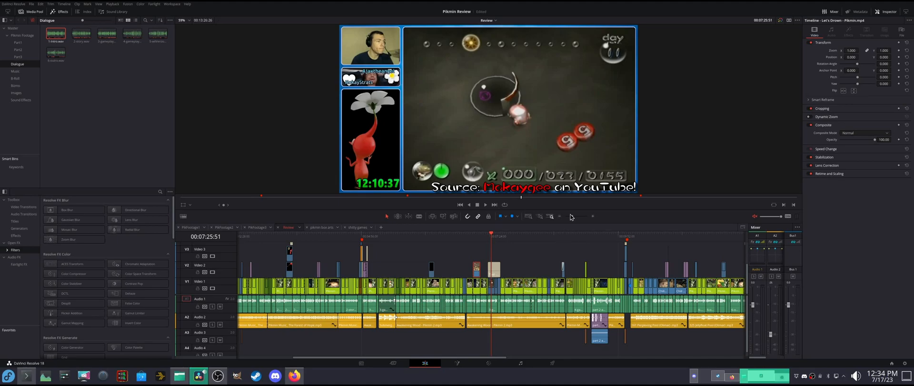
left_click_drag(574, 218, 576, 218)
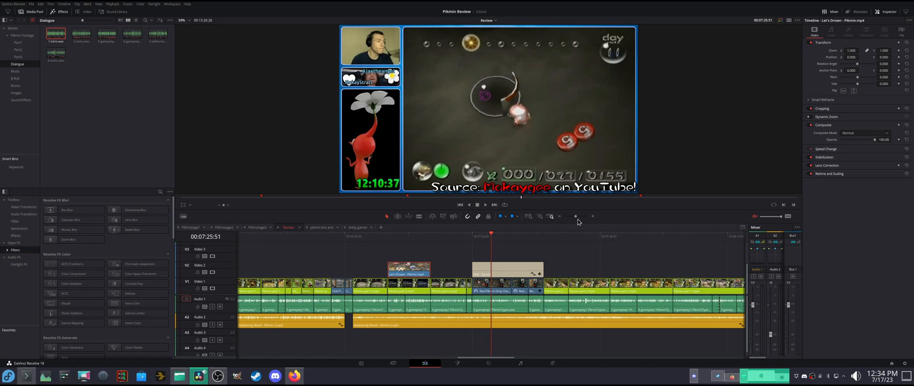
left_click_drag(575, 219, 573, 218)
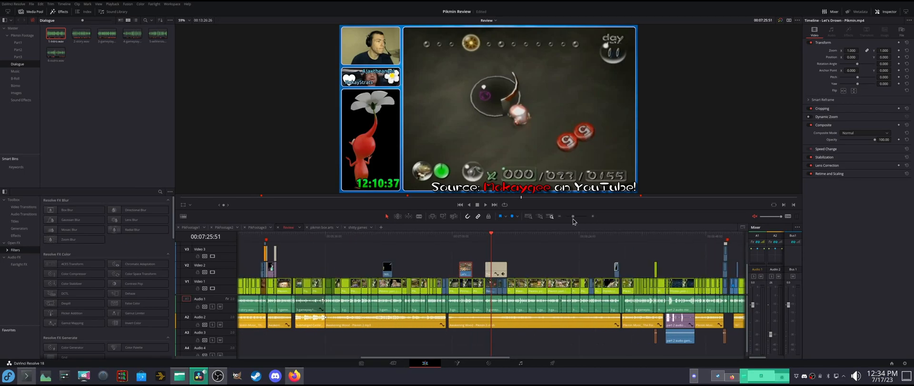
left_click(501, 237)
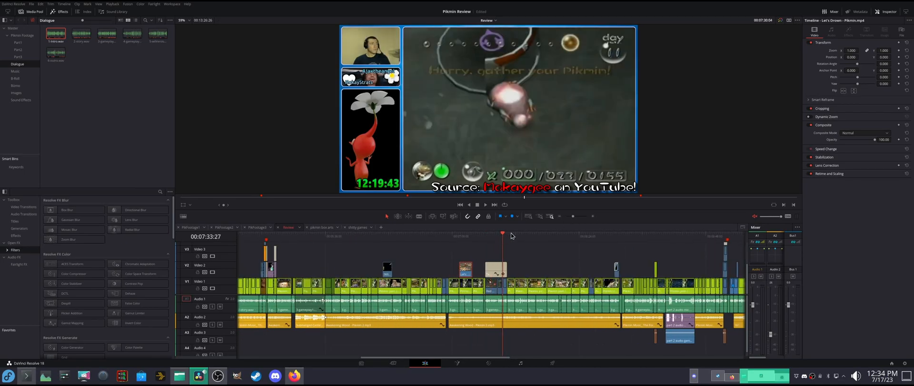
left_click(536, 234)
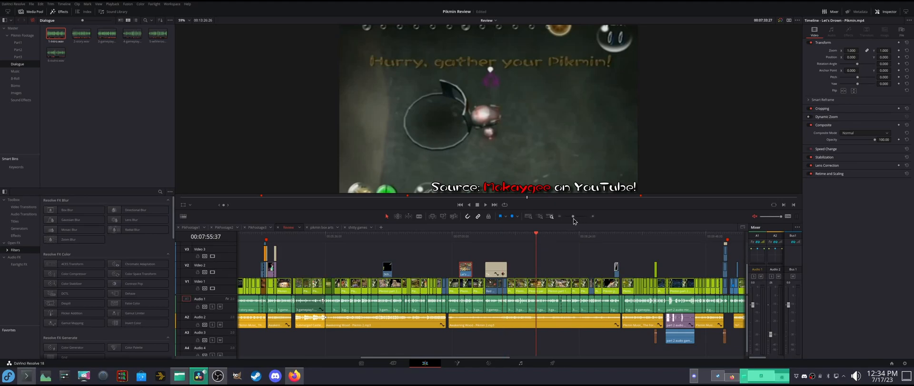
- Survey the whole Review edit, select the last Sonic music clip on Audio 2, and look closely at the closing section
left_click_drag(574, 218, 570, 219)
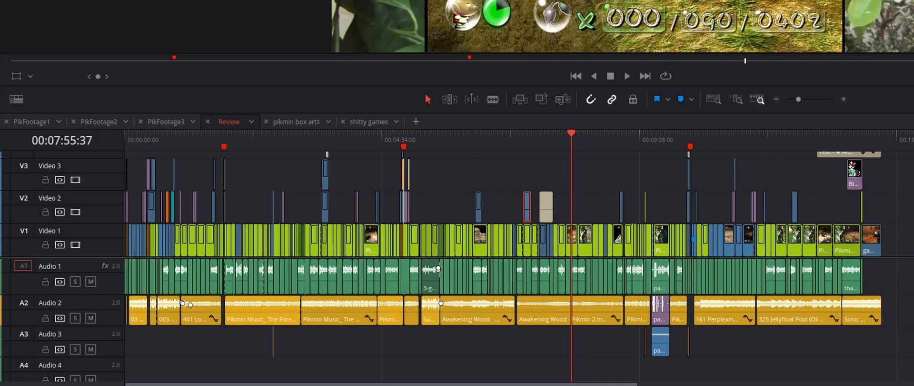
left_click(861, 319)
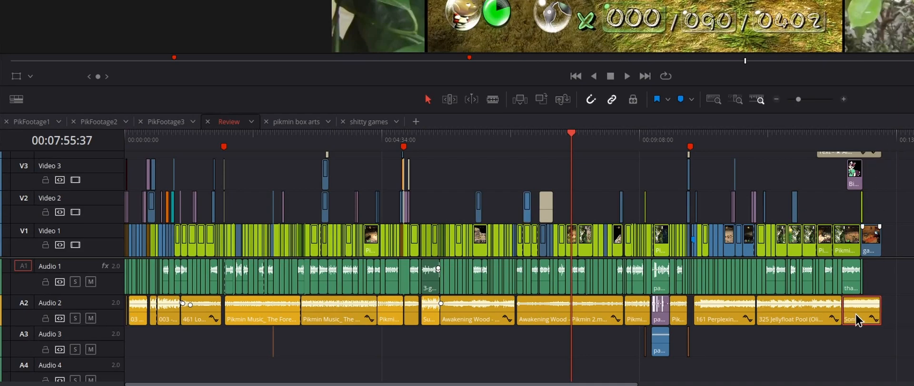
left_click(852, 139)
left_click_drag(799, 101, 810, 101)
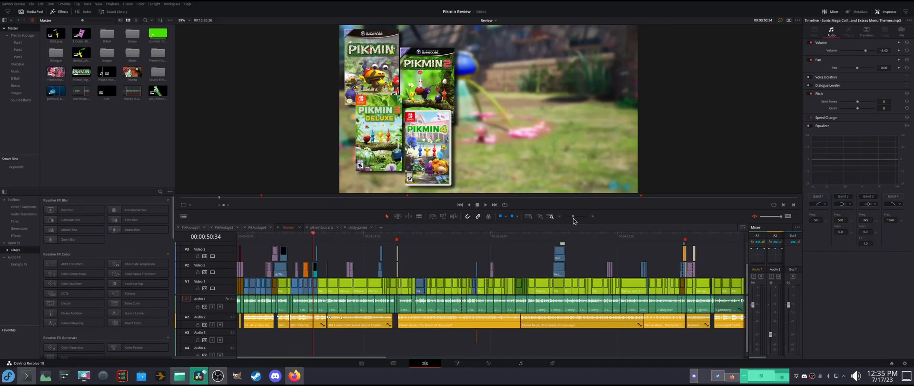
- Inspect the intro of the Review timeline at 00:00:24:43 and survey the complete edit again
left_click_drag(574, 218, 576, 218)
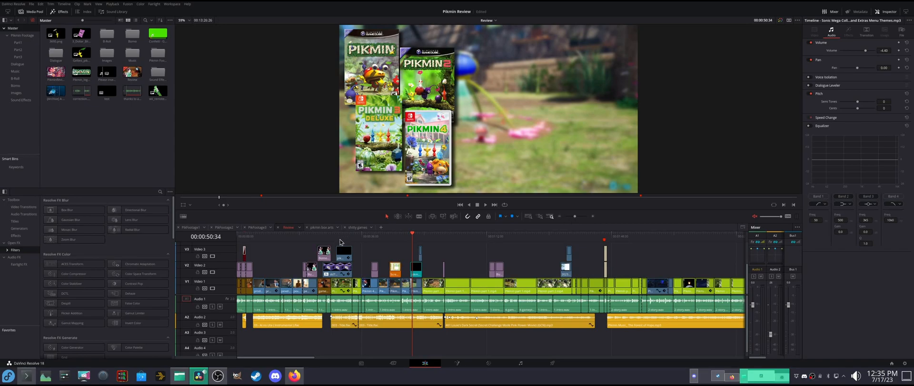
left_click(322, 236)
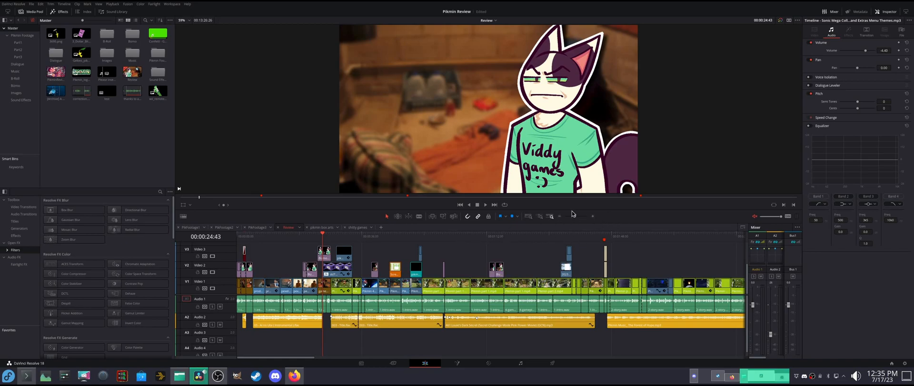
left_click_drag(576, 218, 571, 219)
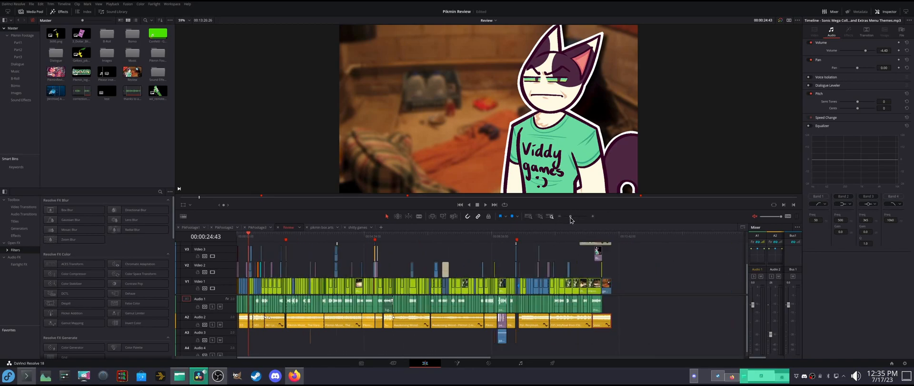
- Open the PikFootage1 timeline, and in the Dolphin file manager browse the Footage Archive to Gamecube's Pikmin 2 folder
left_click_drag(231, 295, 232, 303)
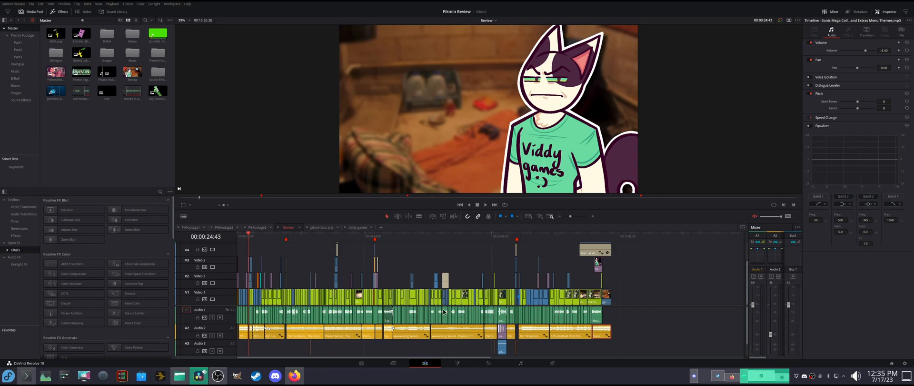
left_click(191, 227)
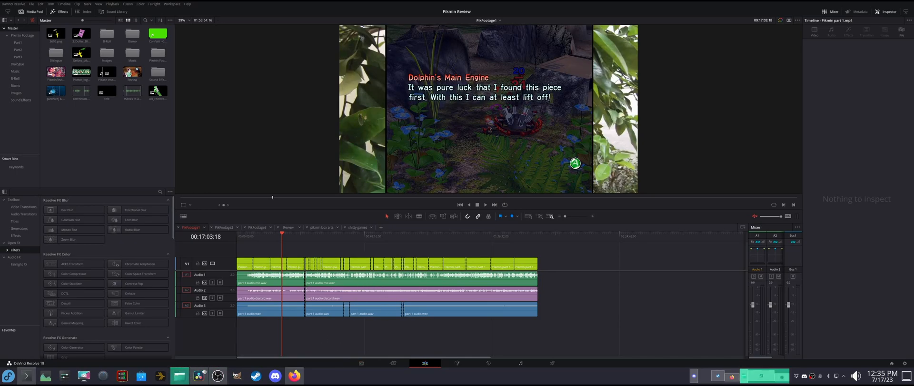
left_click(179, 375)
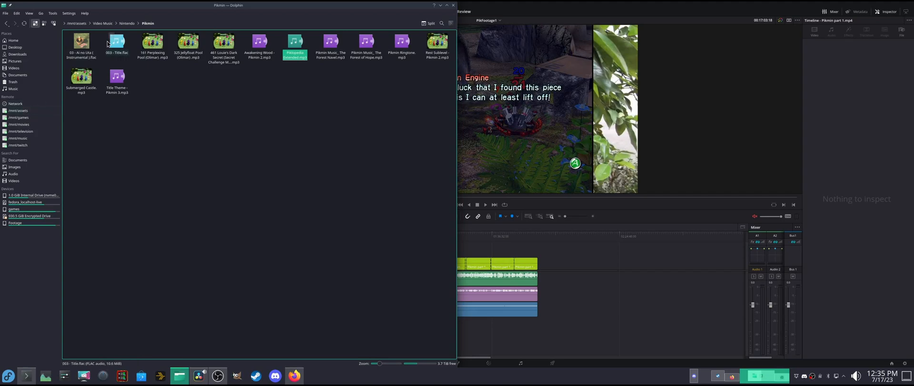
left_click(81, 23)
left_click(228, 49)
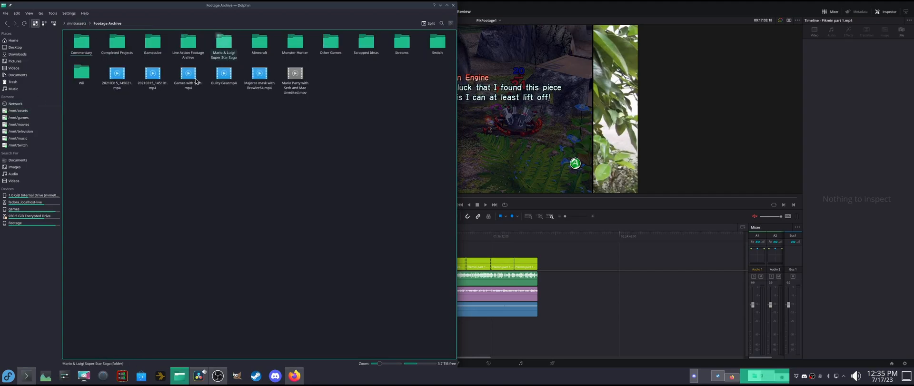
left_click(154, 41)
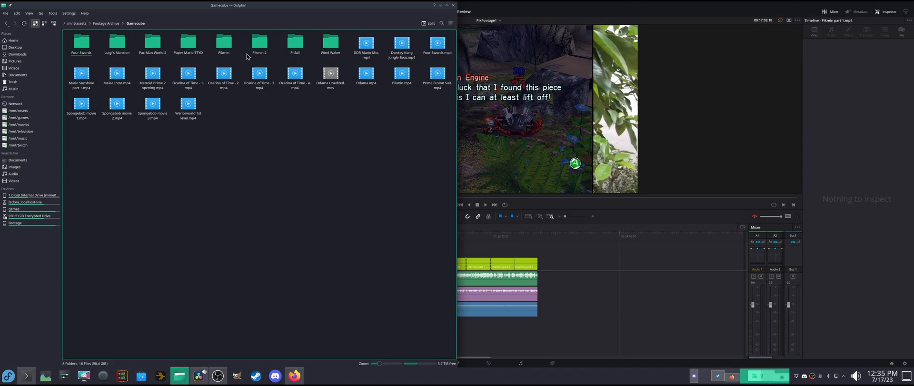
left_click(259, 43)
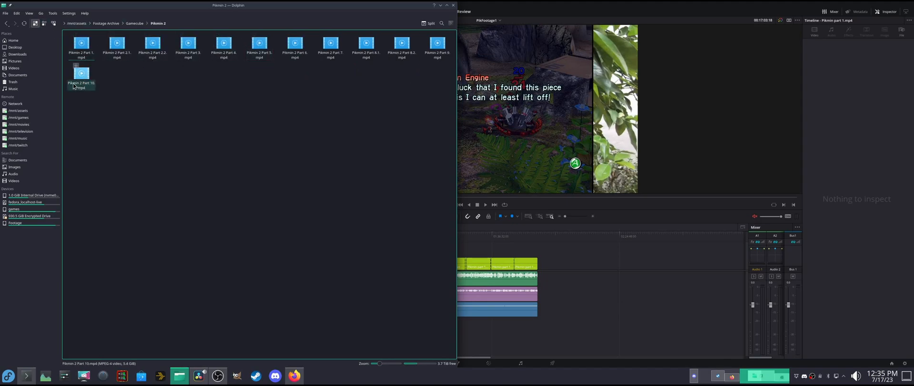
- Check the Pikmin recordings folder under Gamecube, look at the Pikmin 2 folder again, and switch back to DaVinci Resolve
left_click(6, 23)
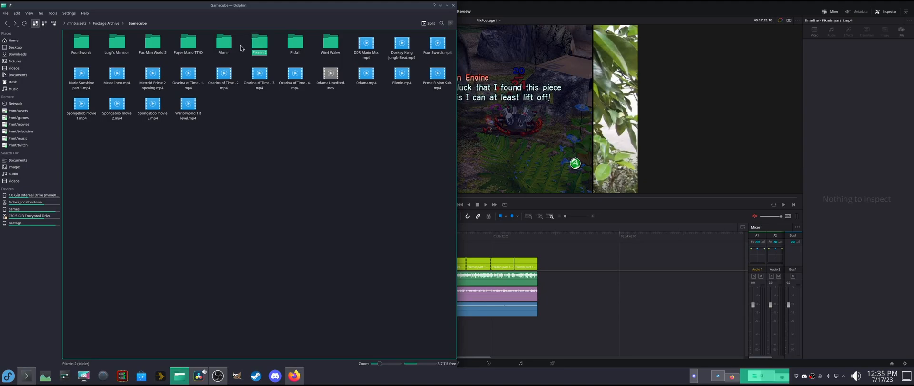
left_click(224, 42)
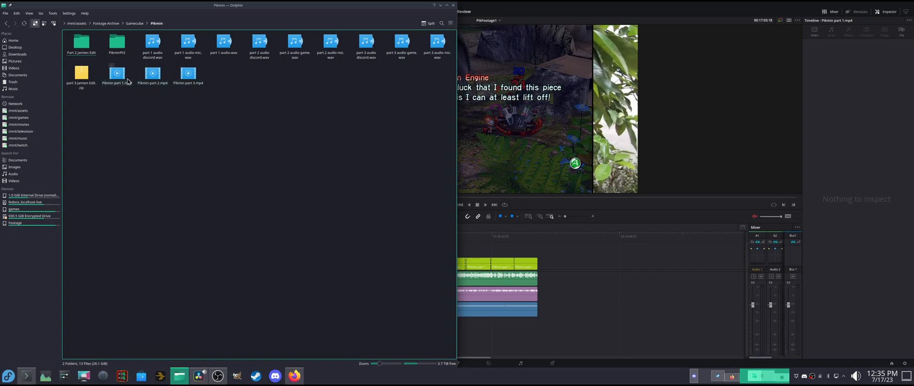
key("alt+Left")
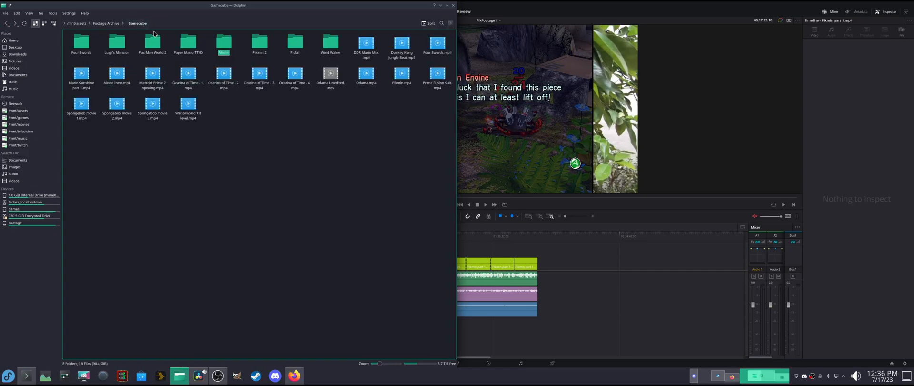
left_click(260, 42)
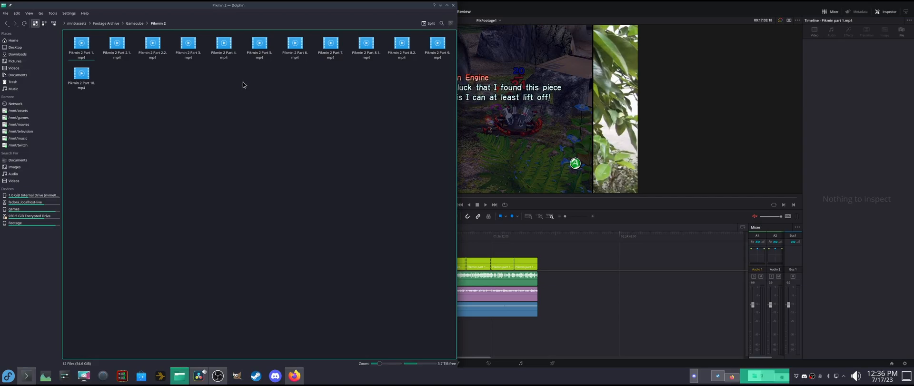
left_click_drag(219, 7, 0, 24)
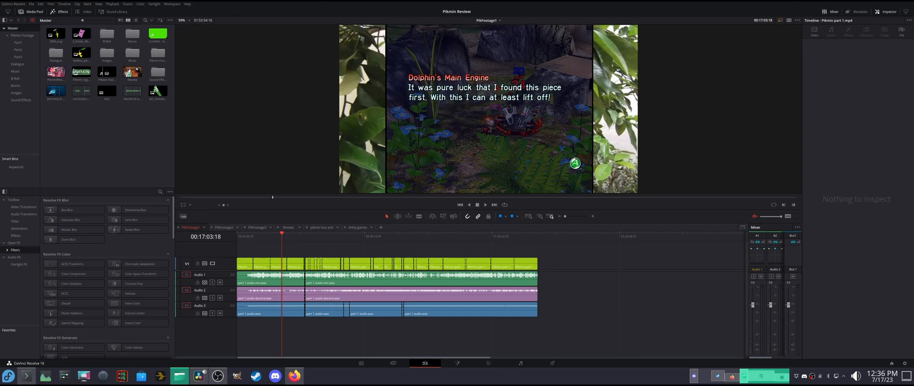
- Scrub the PikFootage1 timeline to 00:22:43:40, and play the box-art animation in the pikmin box arts timeline
left_click(294, 236)
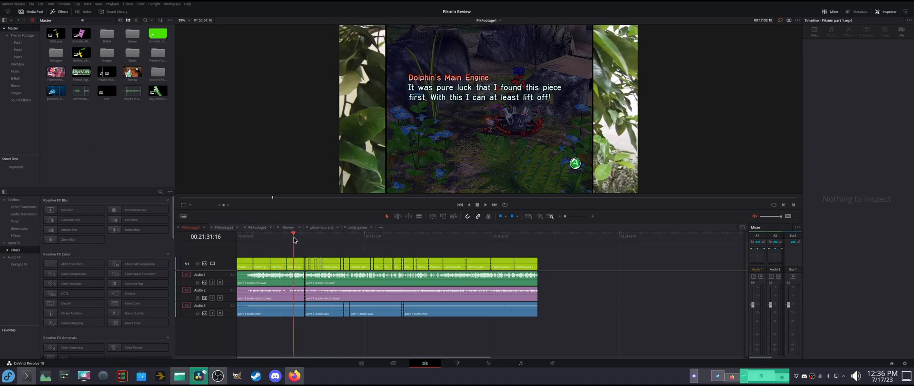
left_click_drag(294, 239, 297, 238)
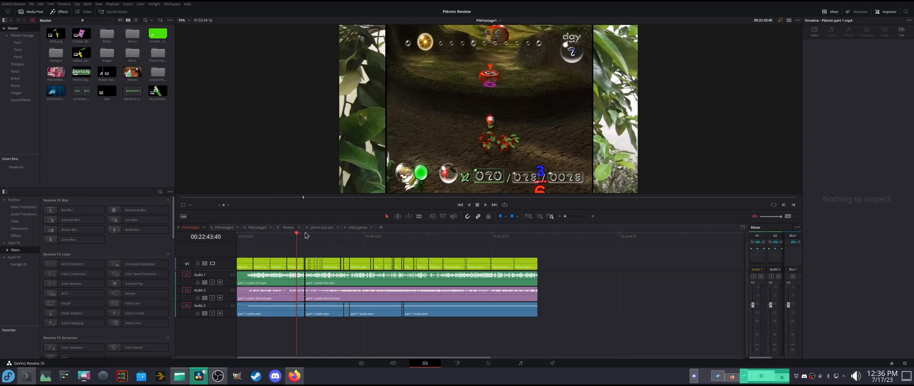
left_click(290, 228)
left_click(316, 228)
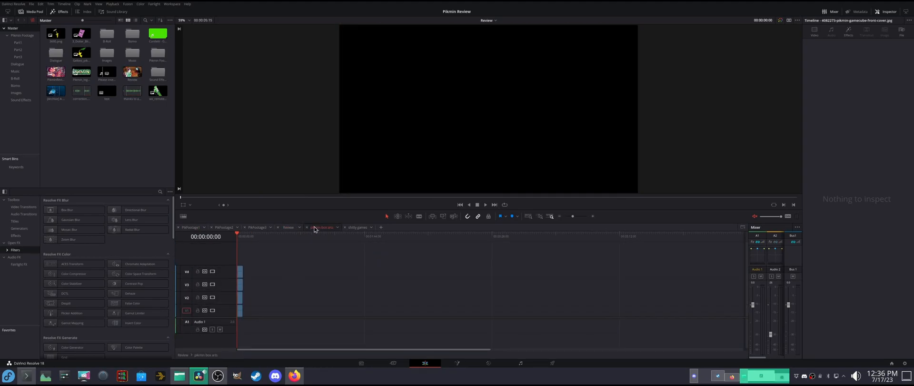
left_click_drag(573, 216, 578, 217)
key("space")
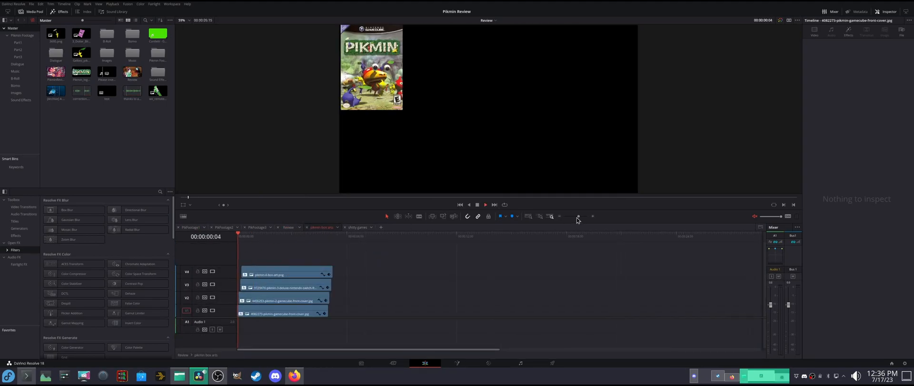
- Play the game-cover animation in the shitty games timeline from its start and view it at 00:00:01:42
left_click(358, 227)
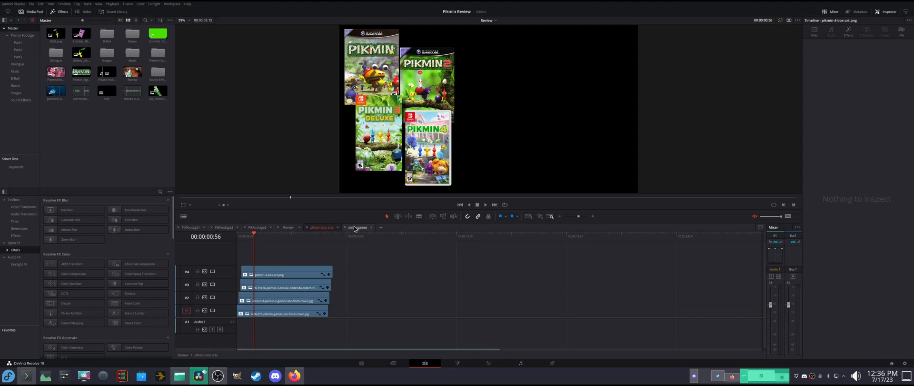
key("Home")
key("space")
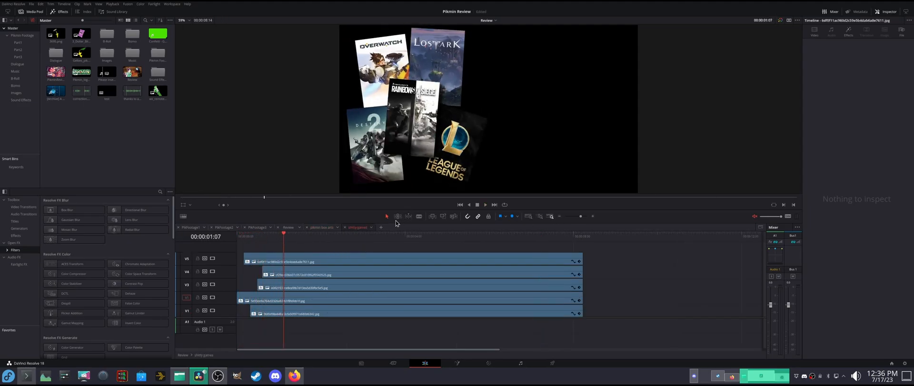
left_click(289, 228)
left_click(354, 227)
left_click(308, 236)
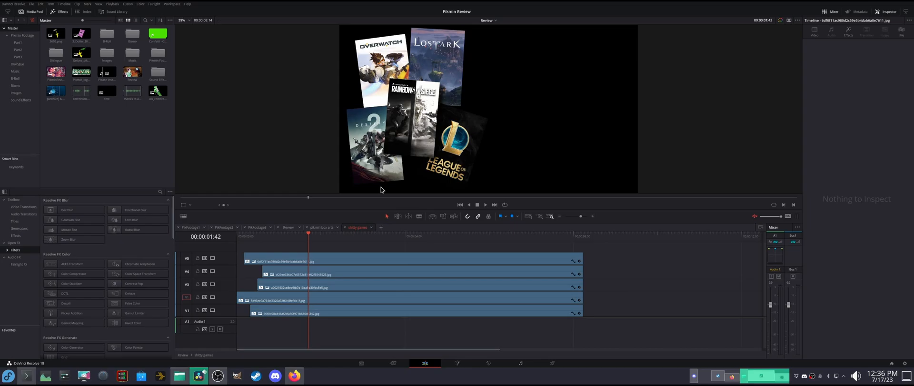
- Return to the Review timeline and play the Story title card from the first red marker at 00:01:45:54
left_click(290, 228)
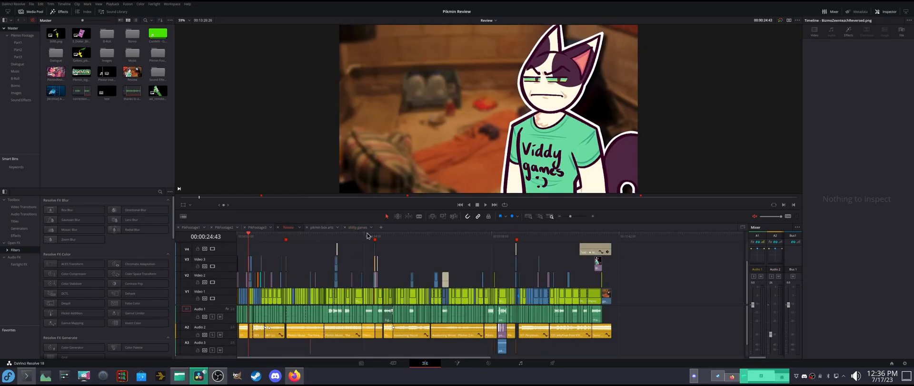
left_click(285, 237)
left_click_drag(571, 215, 571, 217)
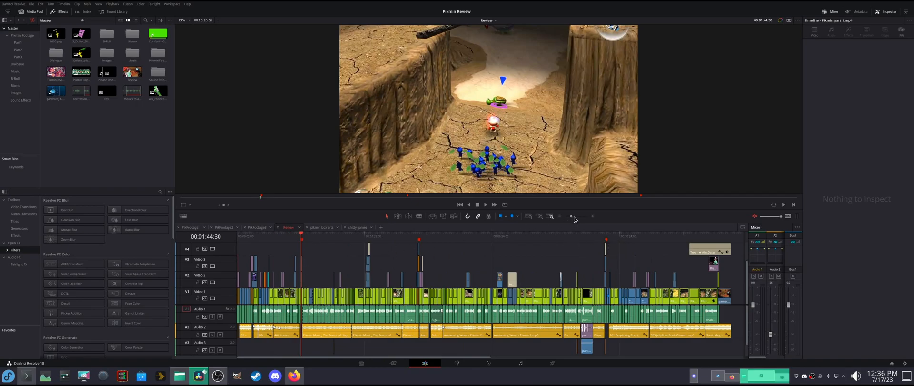
left_click_drag(572, 216, 577, 216)
left_click(504, 237)
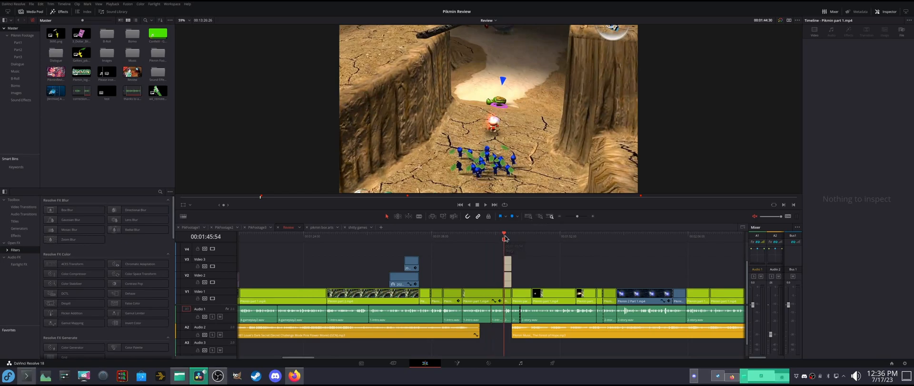
key("space")
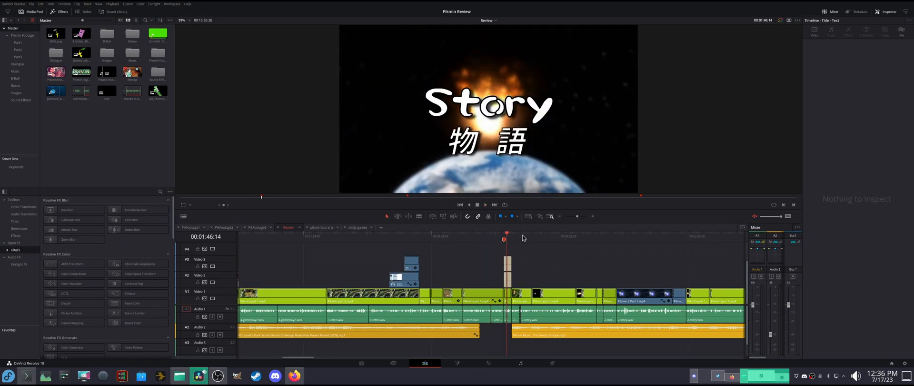
- Play the Please insert a disc clip with the Wii Menu screen in the Review timeline up to 00:10:05:34
left_click_drag(577, 216, 579, 218)
left_click(635, 235)
key("space")
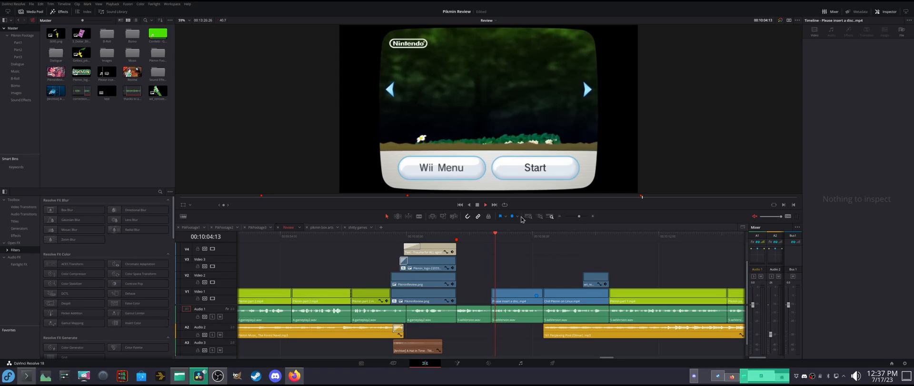
key("space")
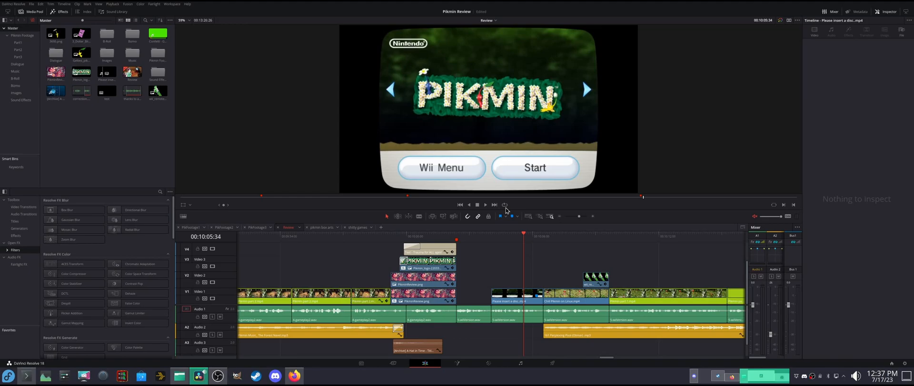
- Replay the PikminReview.png title card section of the Review timeline, stopping at 00:09:59:46
left_click(384, 235)
key("space")
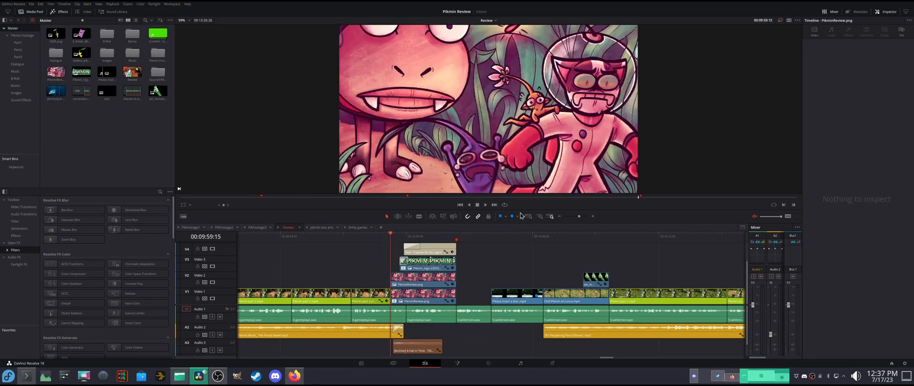
left_click(389, 236)
left_click(389, 236)
key("space")
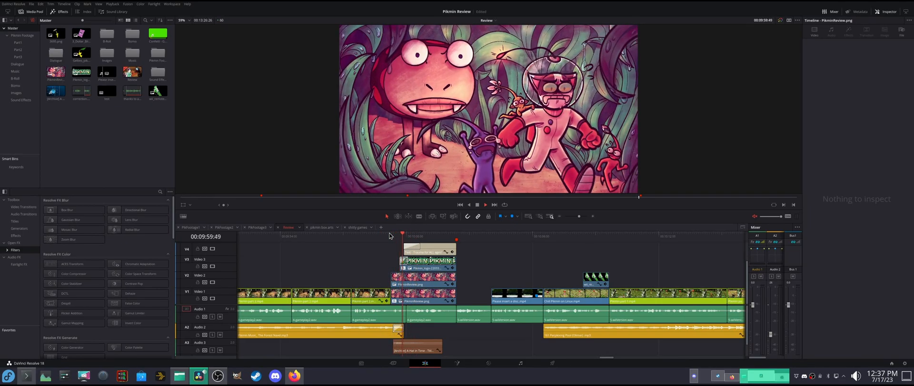
key("space")
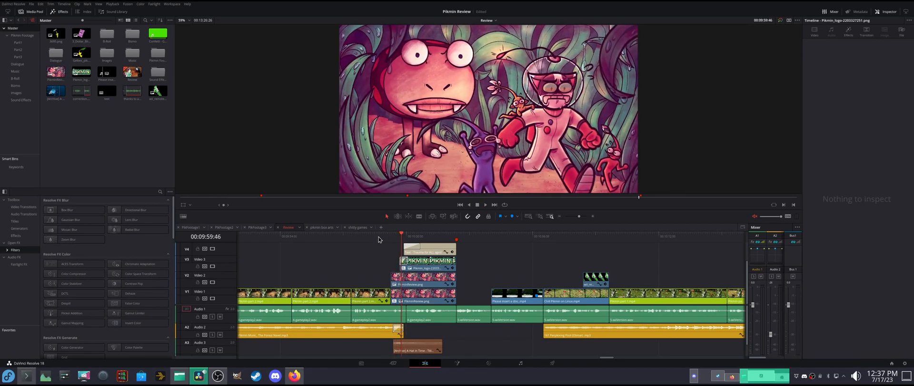
- Switch to YouTube in Firefox and search for "a hat in time level intro archive"
left_click(294, 375)
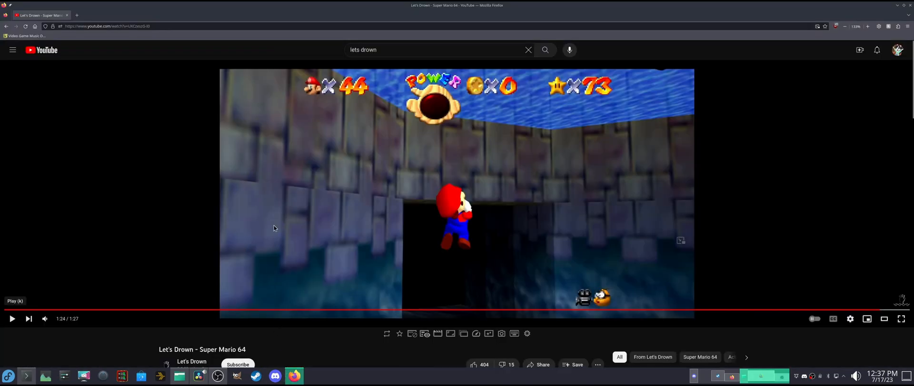
left_click(383, 49)
key("BackSpace")
key("BackSpace")
key("BackSpace")
key("BackSpace")
key("BackSpace")
key("BackSpace")
key("BackSpace")
key("BackSpace")
key("BackSpace")
key("BackSpace")
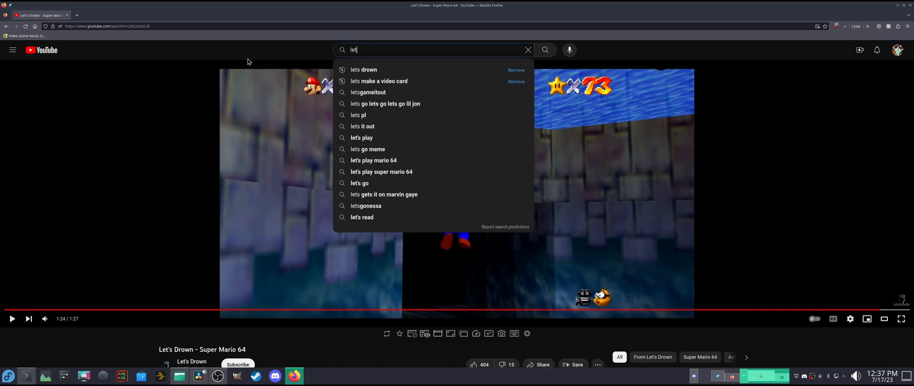
type("a")
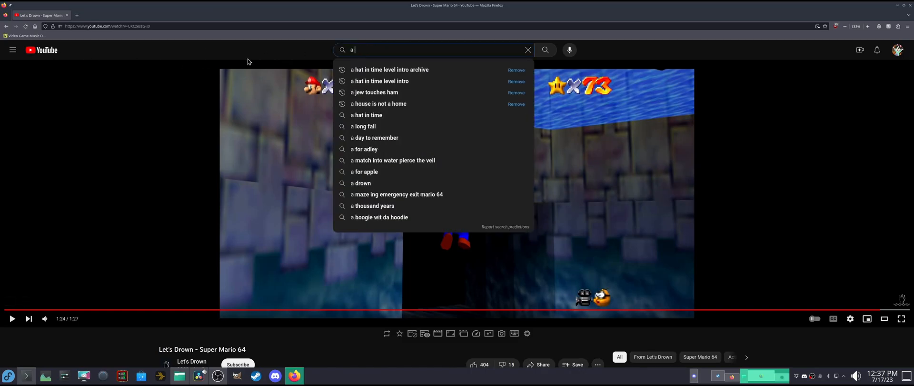
left_click(379, 73)
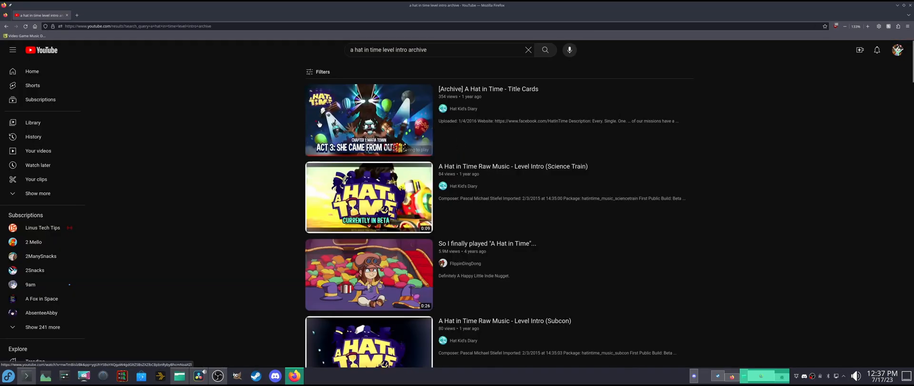
- Open the [Archive] A Hat in Time - Title Cards video, adjust its volume, replay the intro, and pause at 0:03
left_click(335, 123)
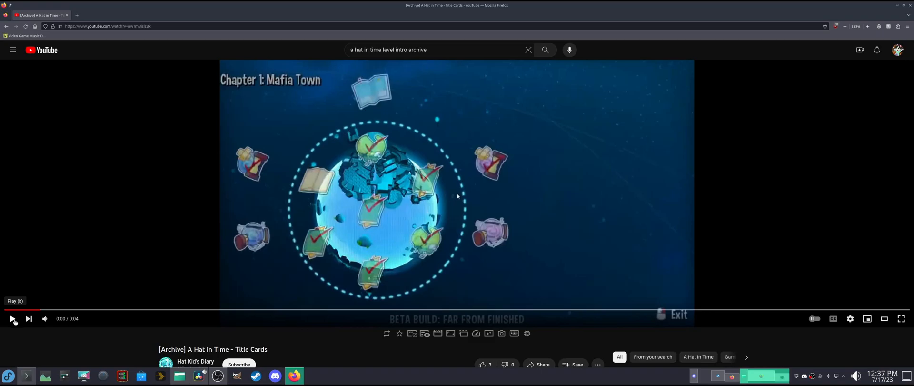
left_click(14, 320)
left_click_drag(58, 319, 64, 319)
left_click(149, 310)
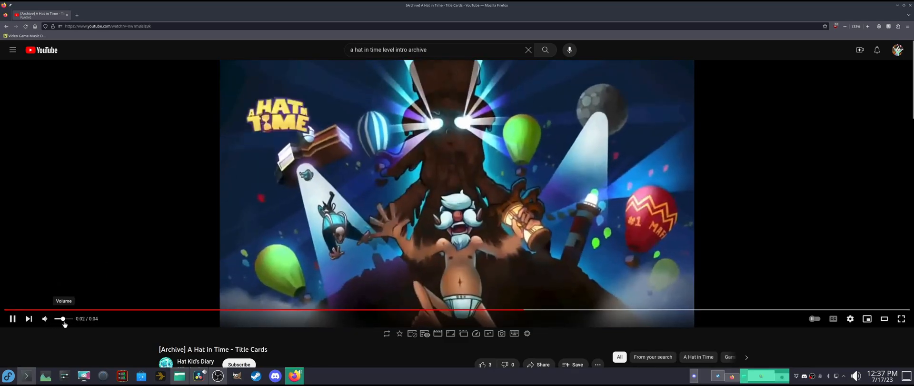
left_click(182, 310)
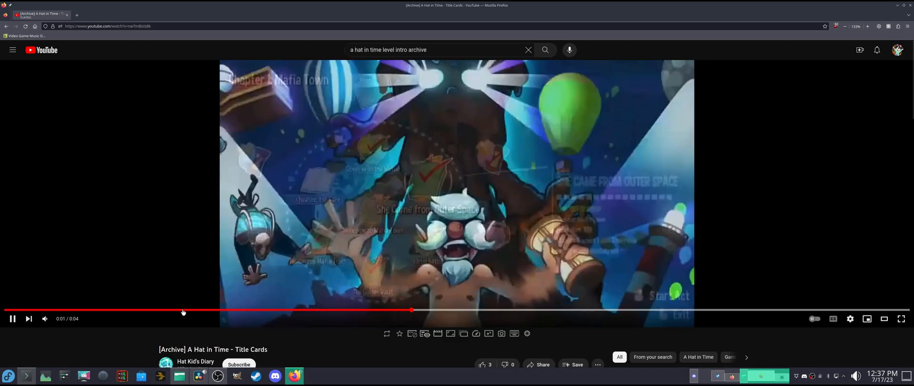
left_click(12, 318)
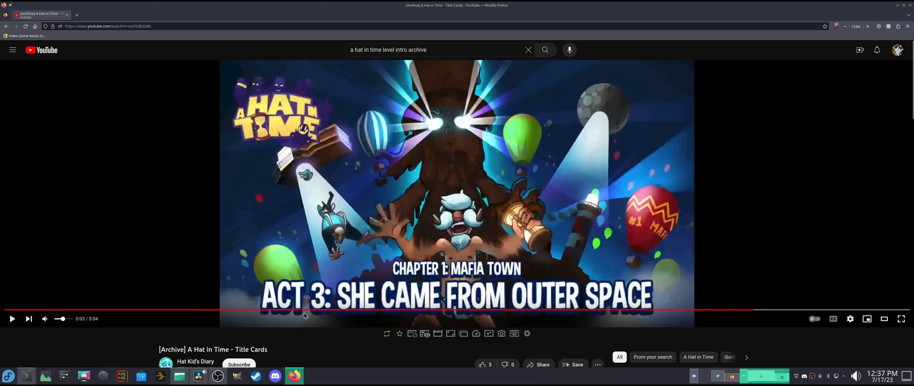
- Replay the A Hat in Time title card video from 0:01 twice and pause it at 0:02
left_click(311, 310)
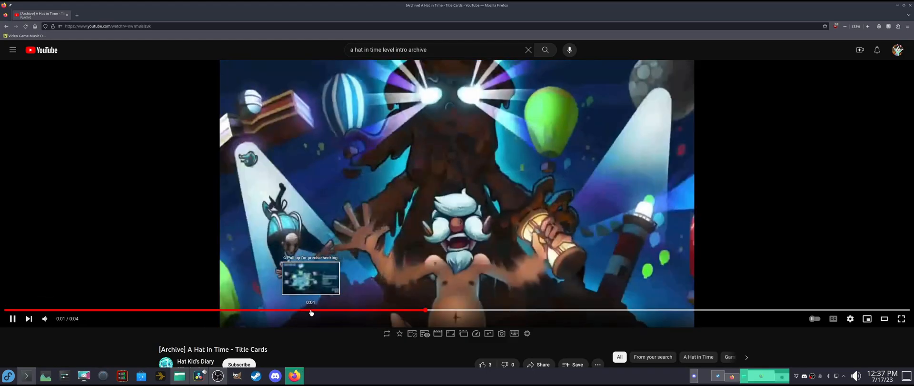
left_click(311, 310)
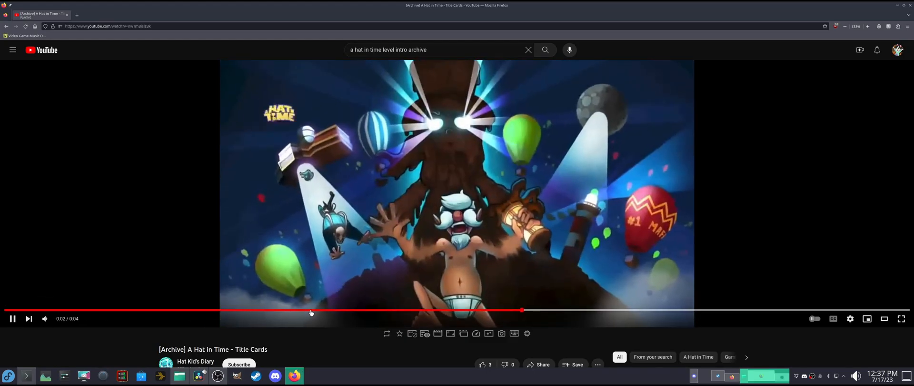
key("space")
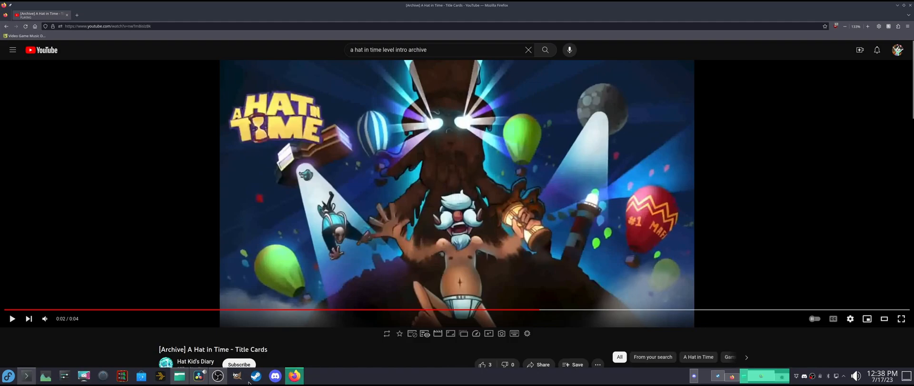
- Switch back to DaVinci Resolve and play the start of the PikminReview.png title card, stopping at 00:09:59:28
key("alt+Tab")
mouse_move(397, 237)
left_mouse_down()
mouse_move(409, 238)
mouse_move(393, 238)
left_mouse_up()
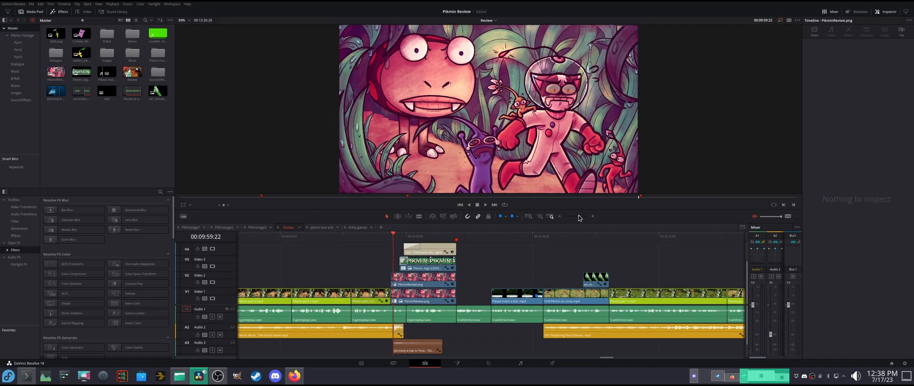
left_click_drag(579, 216, 582, 217)
left_click_drag(486, 238, 481, 239)
key("space")
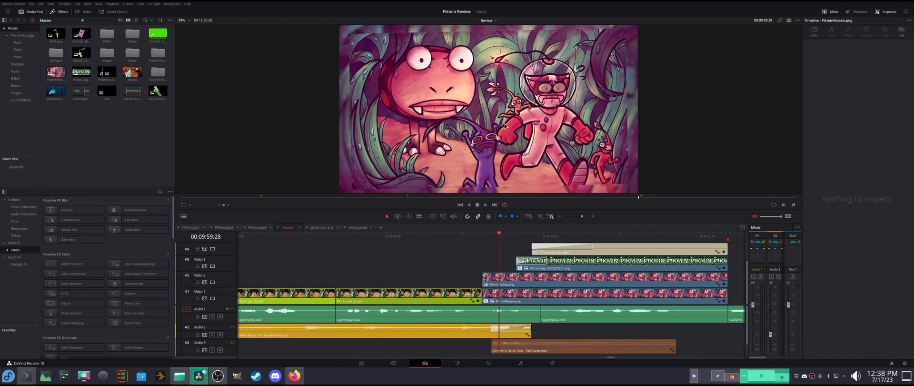
- Disable the Video 1 track to view the title card without its background layer, and enable the track again
key("Left")
left_click(213, 298)
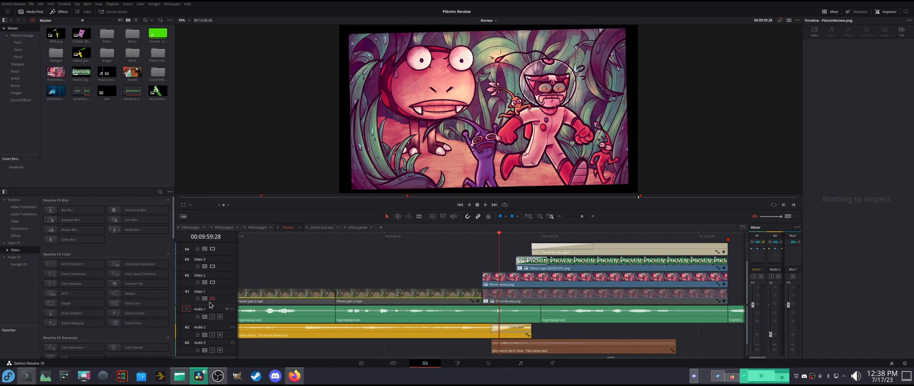
left_click(213, 299)
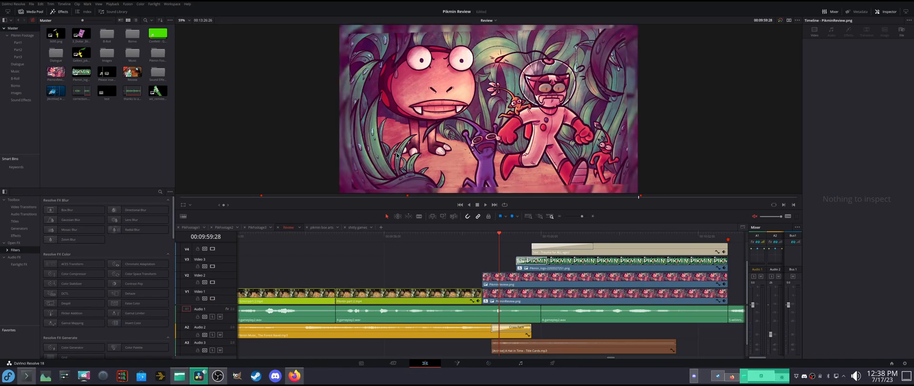
- Advance frame by frame through the title card's opening motion to 00:09:59:37
key("Right")
key("Right")
key("Right")
key("Right")
key("Right")
key("Right")
key("Right")
key("Right")
key("Right")
key("Right")
key("Right")
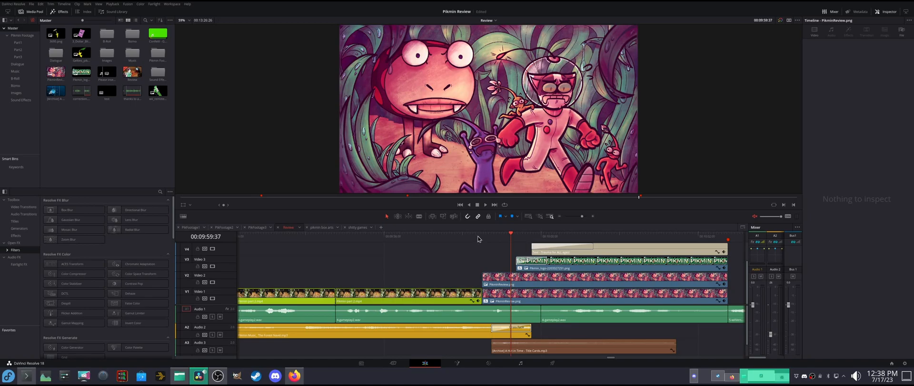
- Return to the first frames of the title card and go through its opening animation frame by frame again
left_click(483, 237)
key("Right")
key("Right")
key("Right")
key("Right")
key("Right")
key("Right")
key("Right")
key("Right")
key("Right")
key("Right")
key("Right")
key("Right")
key("Right")
key("Right")
key("Right")
key("Right")
key("Right")
key("Right")
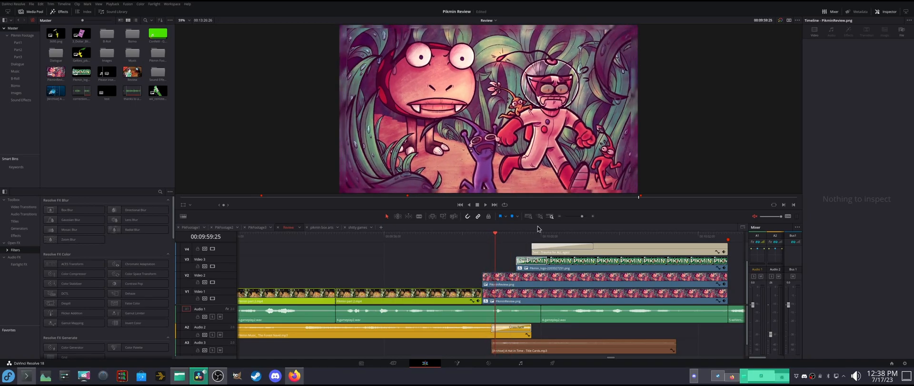
key("Right")
key("Right")
key("Right")
key("Right")
- View the Review timeline at 00:10:19:10, and go back to the GameCube image at 00:00:28:39
left_click_drag(582, 217, 573, 221)
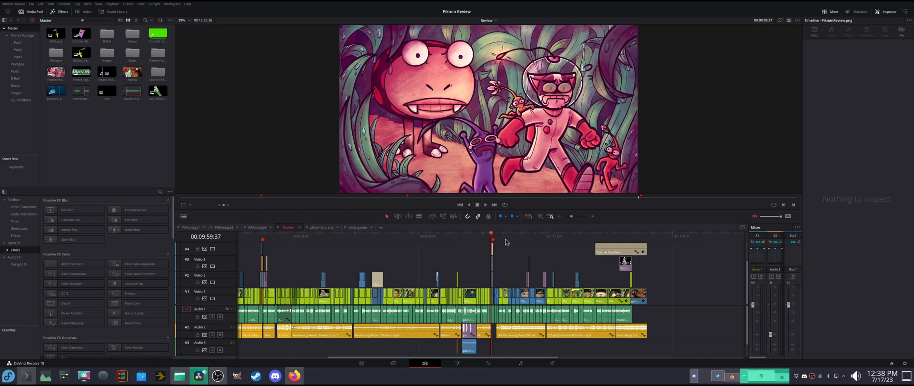
left_click_drag(500, 240, 506, 238)
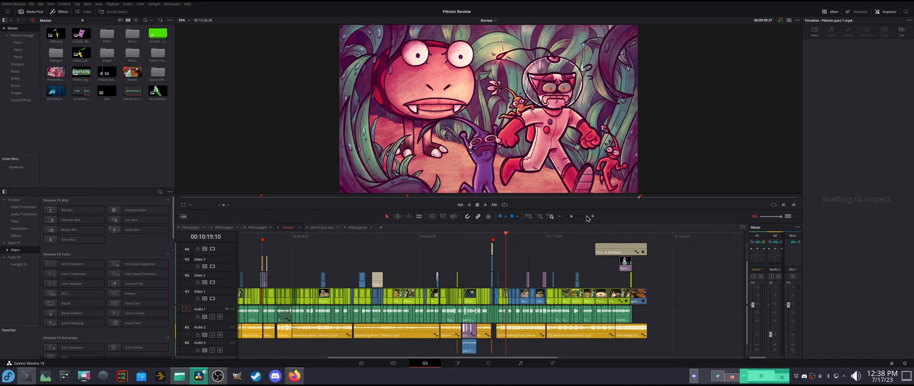
left_click_drag(572, 218, 573, 220)
left_click_drag(299, 236, 264, 238)
left_click_drag(573, 217, 572, 219)
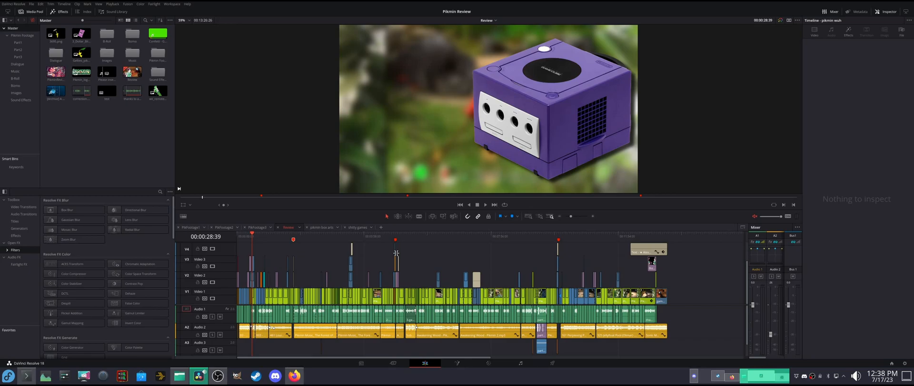
- View the Pikmin gameplay at 00:01:21:10 and the cartoon character overlay at 00:02:47:50
left_click(281, 236)
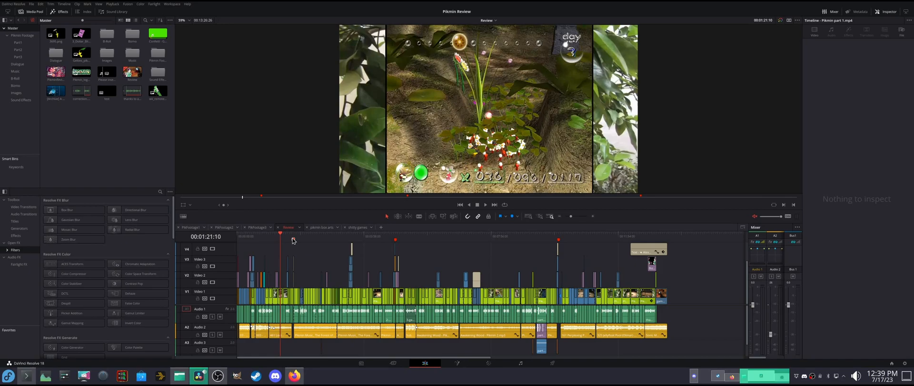
left_click(328, 241)
left_click(327, 241)
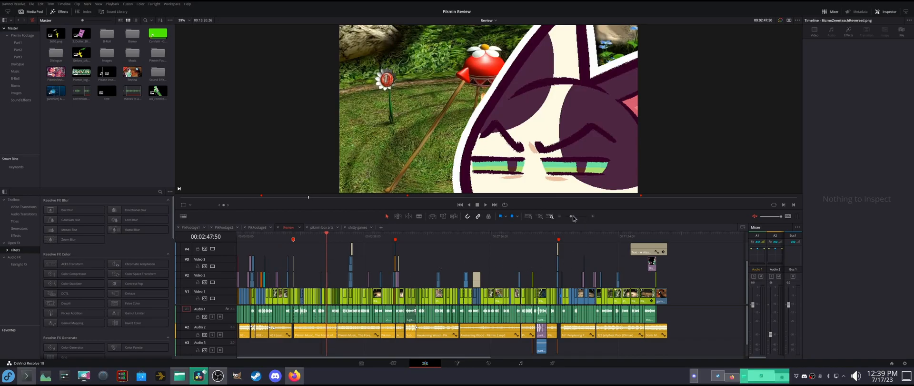
- View the Red_Onion.png section at 00:03:29:36 and the Pikmin part 1.mp4 gameplay at 00:03:42:07 in the Review timeline
left_click_drag(572, 217, 571, 218)
left_click(348, 236)
left_click_drag(572, 216, 573, 220)
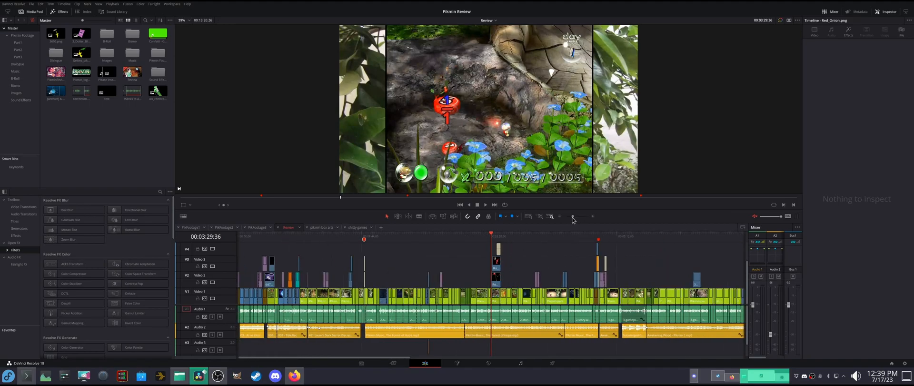
left_click(506, 237)
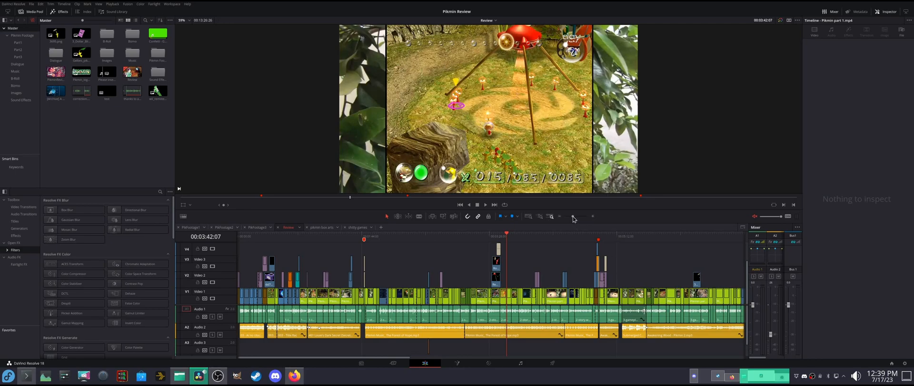
left_click_drag(573, 218, 571, 218)
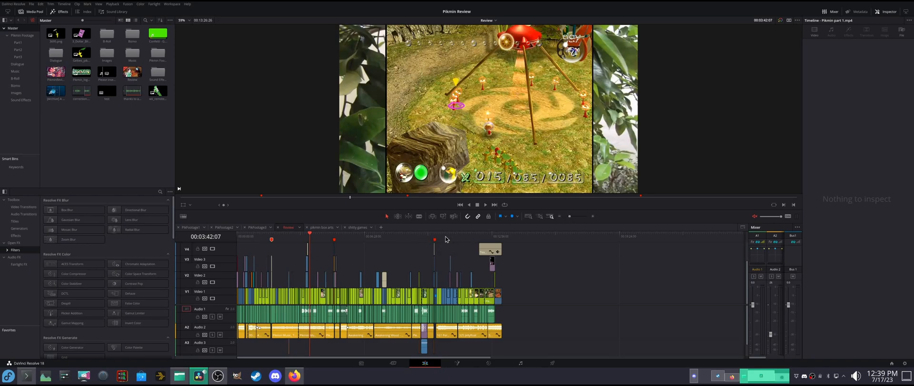
left_click(571, 216)
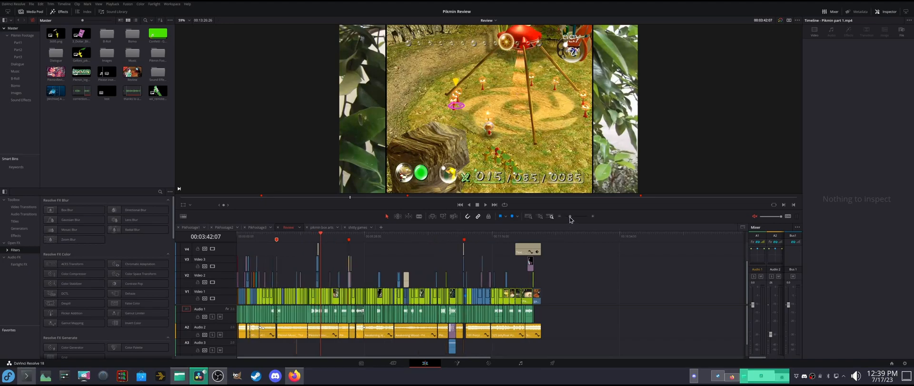